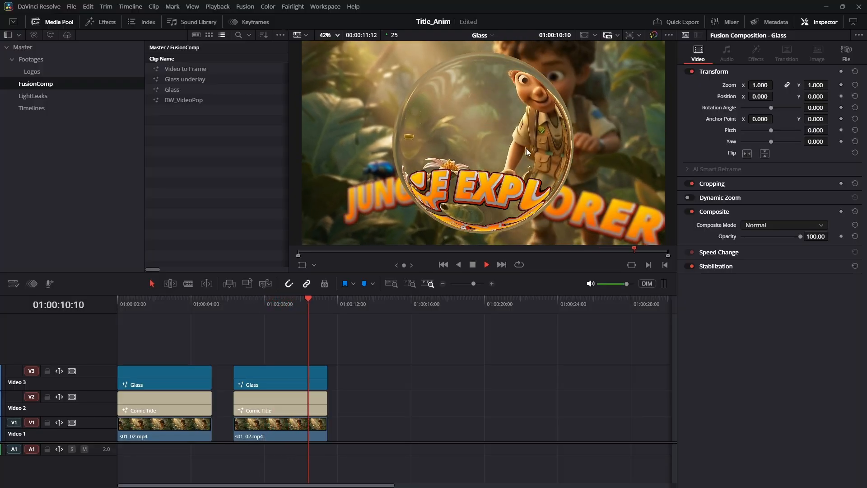
Step: Stop playback and scrub between the two finished Glass clips on the timeline to compare their glass-overlay effects
key(space)
click(258, 309)
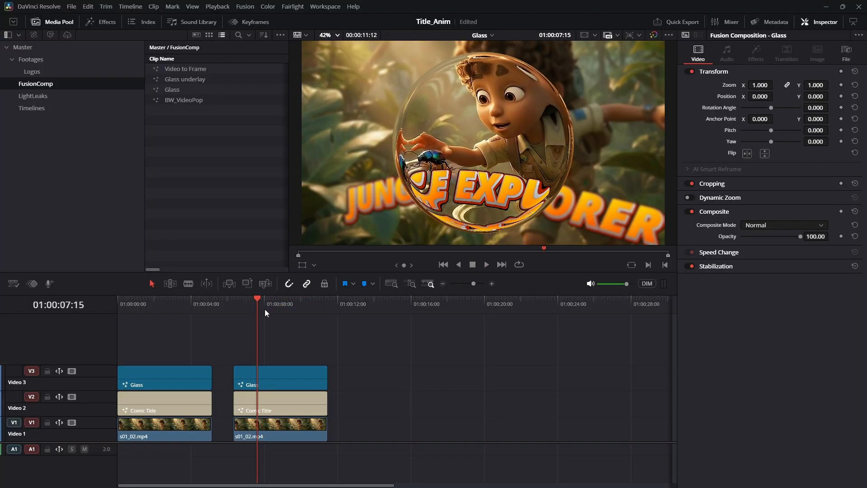
click(139, 308)
click(125, 309)
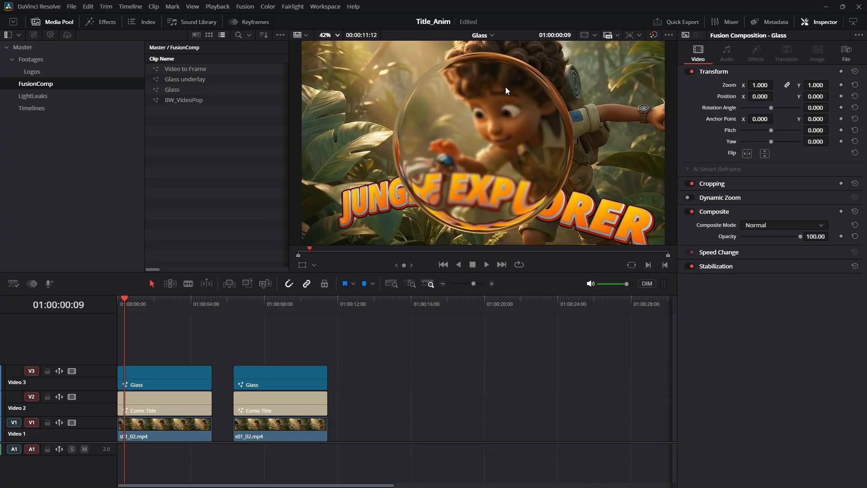
click(246, 309)
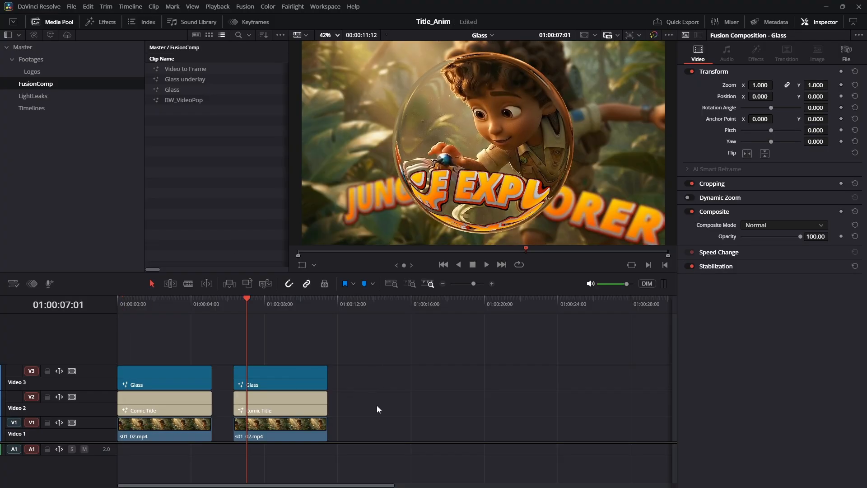
Step: Duplicate the second s01_02.mp4 clip to empty space on Video 1 at about 01:00:14:00 and view it at 01:00:15:12
click(286, 425)
drag(261, 426, 401, 424)
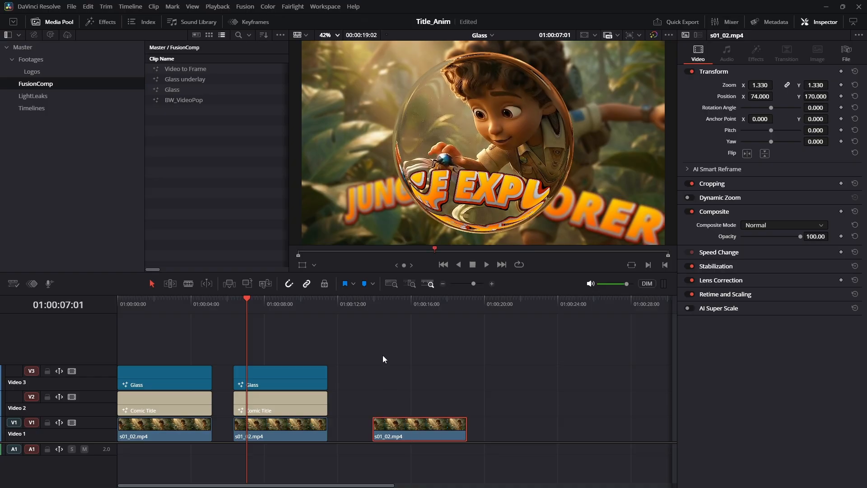
click(382, 355)
click(401, 308)
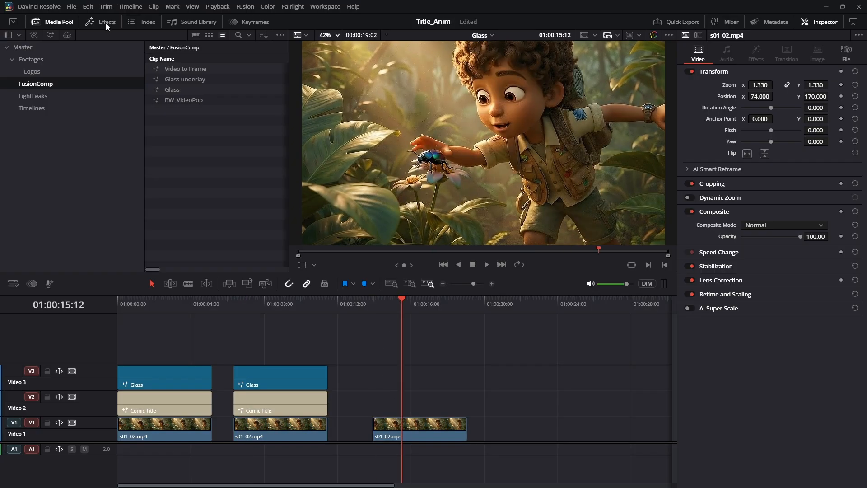
Step: Add a Fusion Composition from the effects library on Video 2, directly above the duplicated s01_02.mp4 clip
click(105, 23)
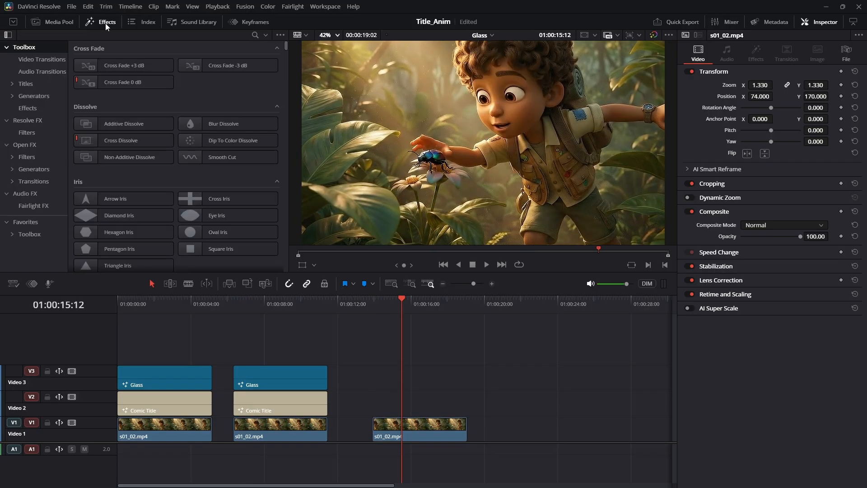
click(38, 107)
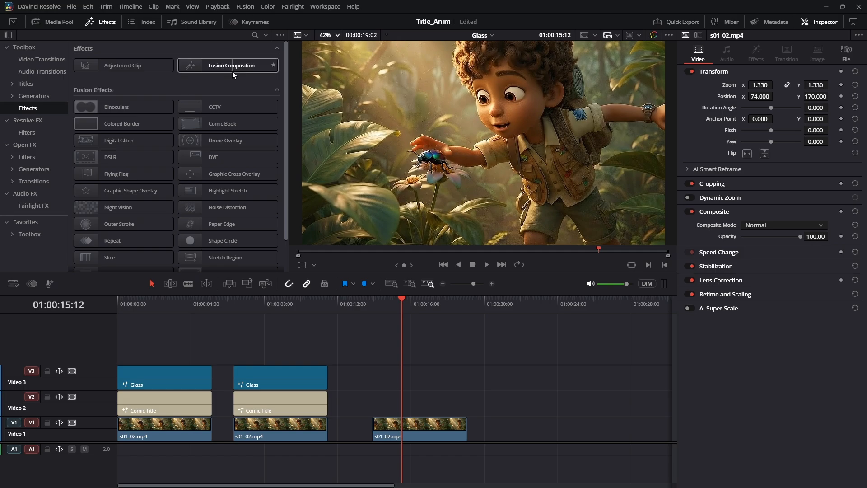
drag(232, 68, 373, 411)
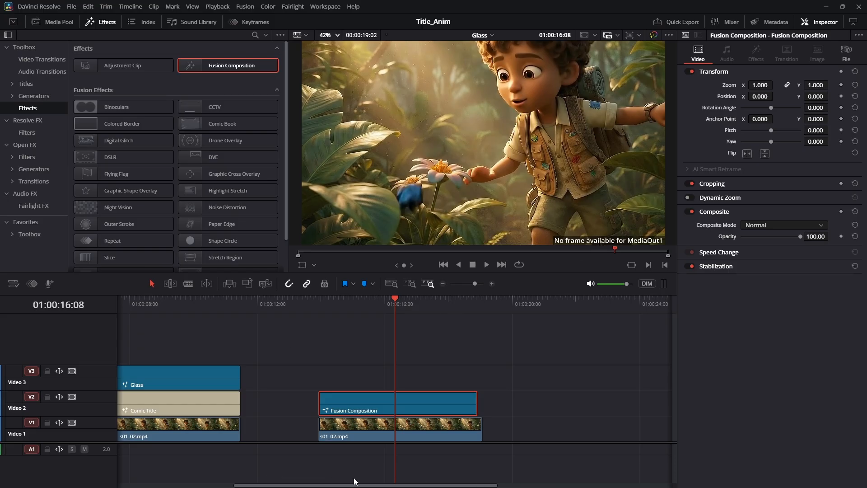
Step: Show the page navigation bar and open the new composition on the Fusion page
click(325, 7)
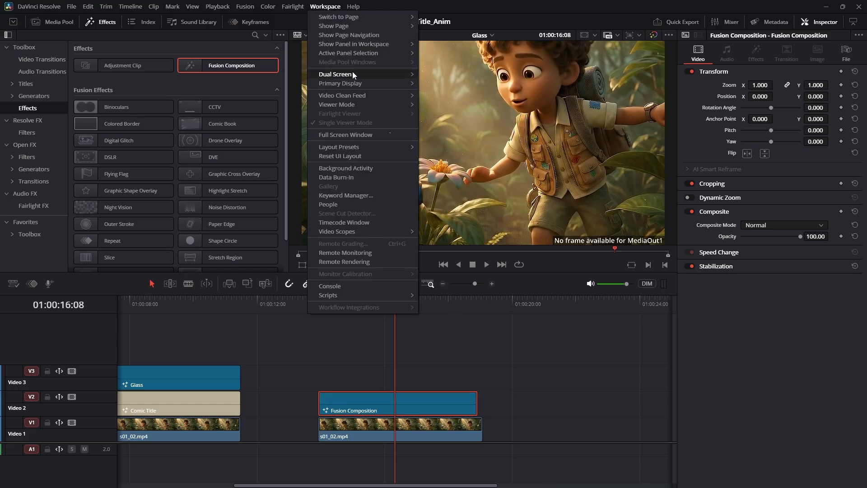
click(365, 35)
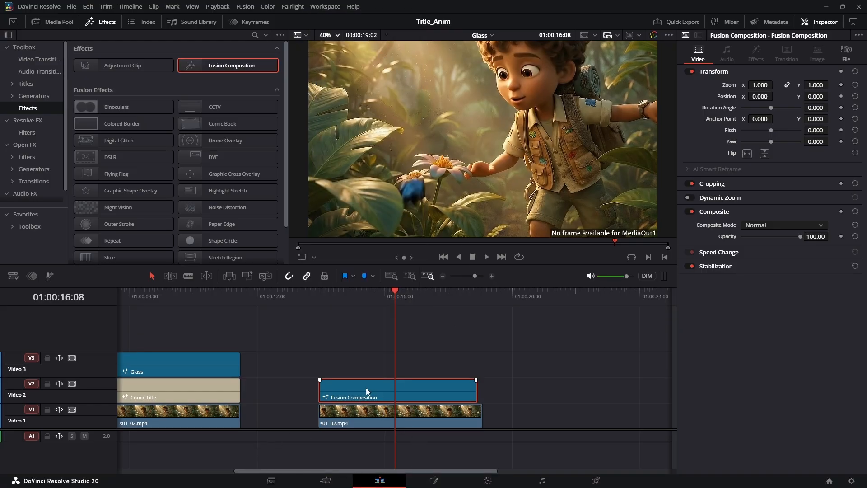
click(432, 480)
Step: Add a Media In node to the composition and connect its output to MediaOut1
key(shift+space)
text(medi)
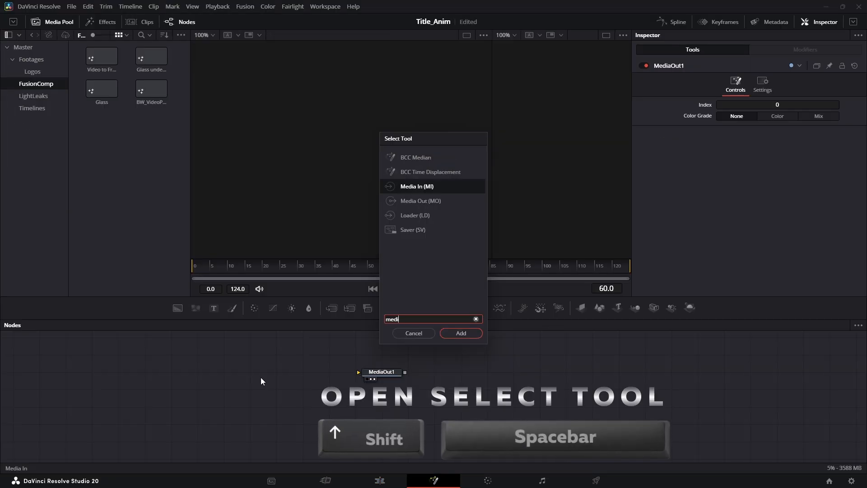
text(a)
key(Return)
drag(273, 372, 358, 371)
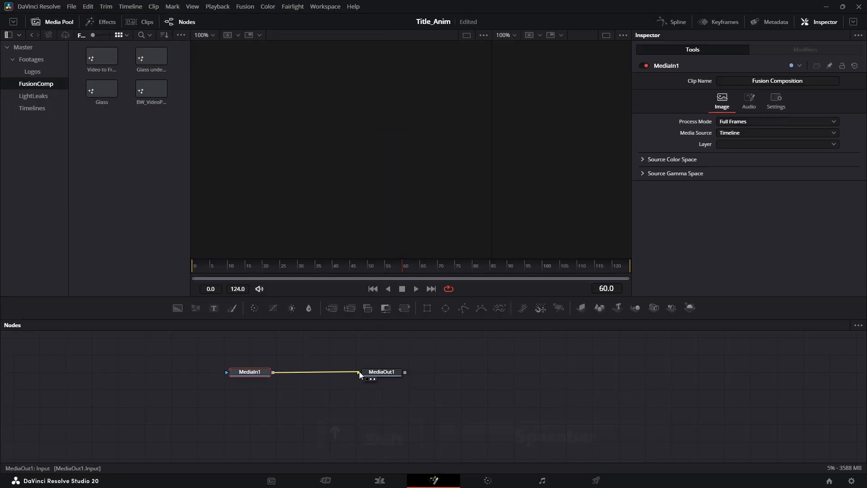
Step: Set MediaIn1's media source to Background and save the project
click(749, 133)
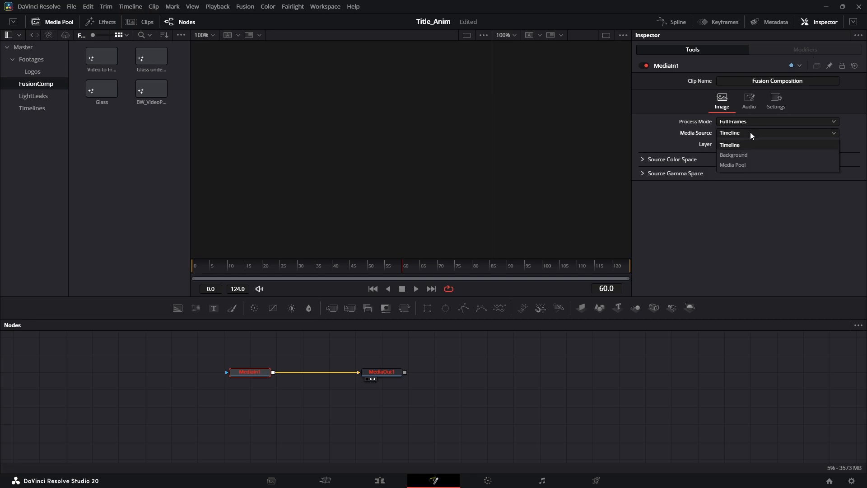
click(740, 155)
key(ctrl+s)
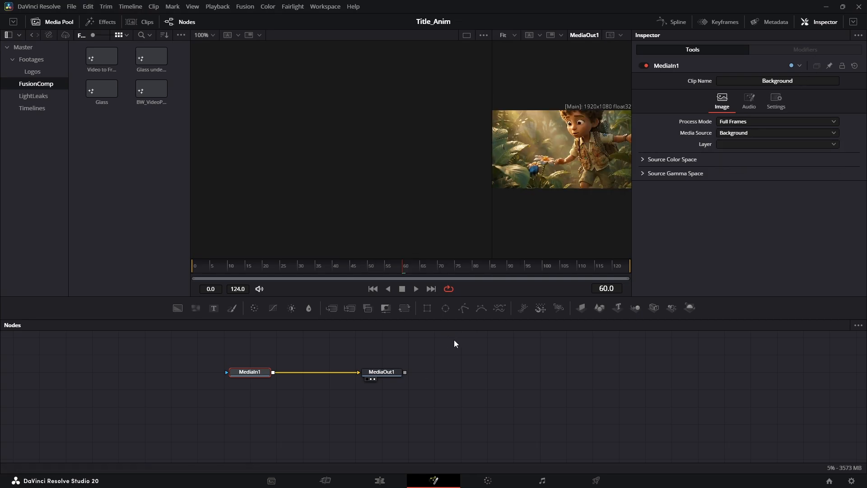
Step: Return to the Edit page and check the composition over s01_02.mp4 at 01:00:14:02 and 01:00:14:19
click(379, 480)
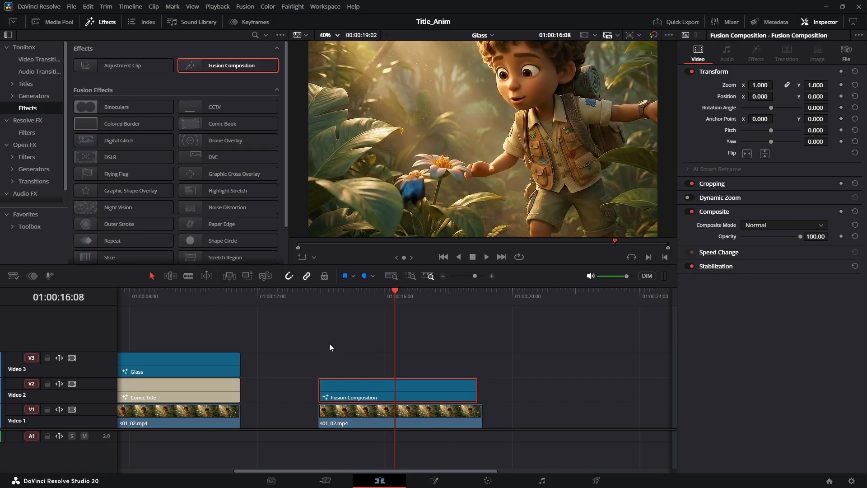
click(324, 305)
click(346, 422)
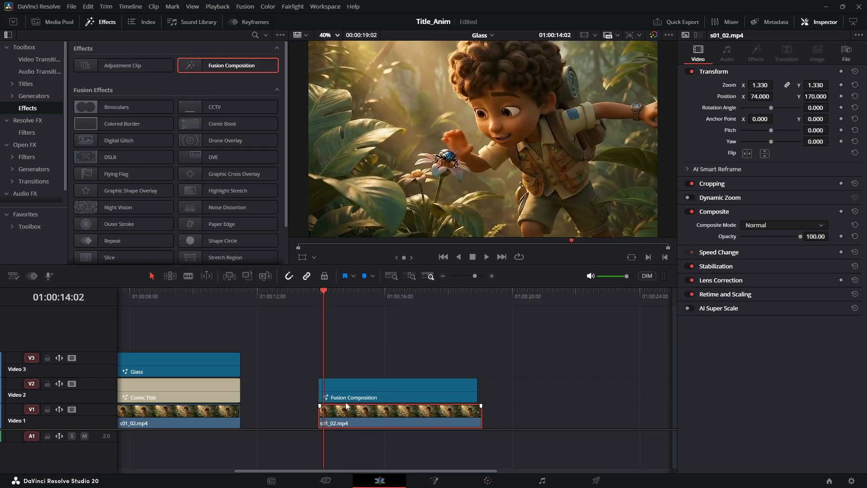
click(346, 294)
click(369, 385)
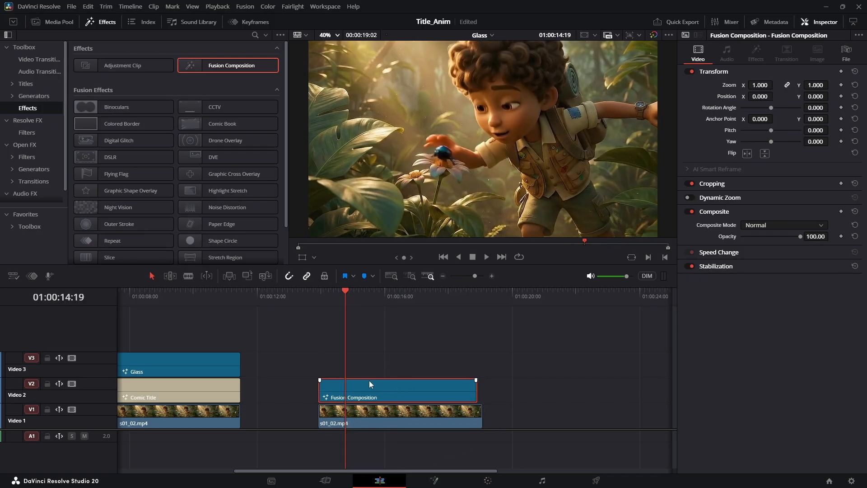
Step: Reopen the composition on the Fusion page and insert a Blur node between MediaIn1 and MediaOut1
click(434, 480)
key(shift+space)
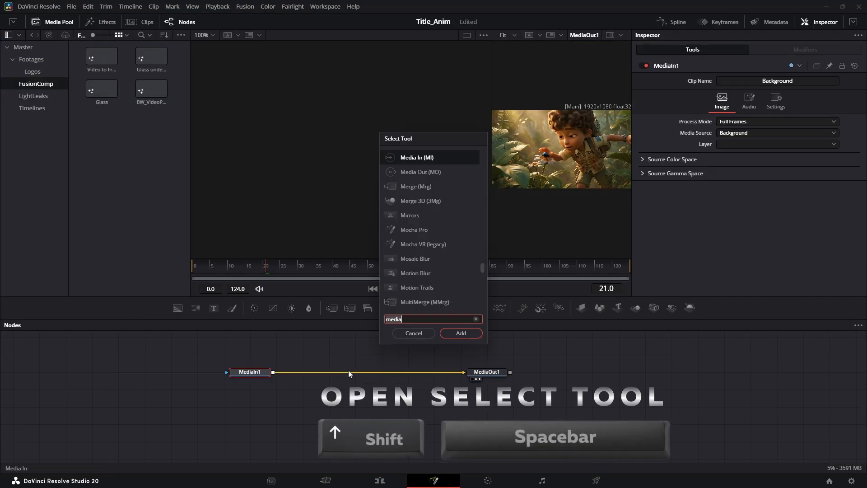
text(blur)
key(Return)
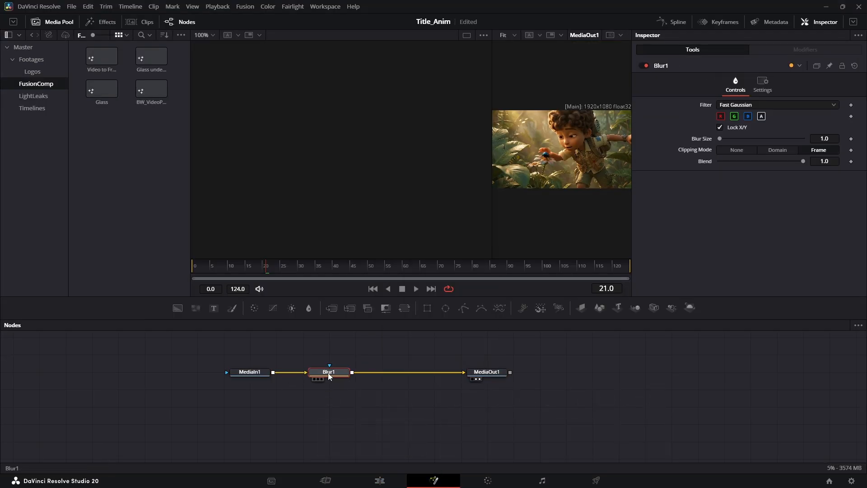
Step: Rename the Blur node as BG_Blur
key(F2)
text(BG_Blur)
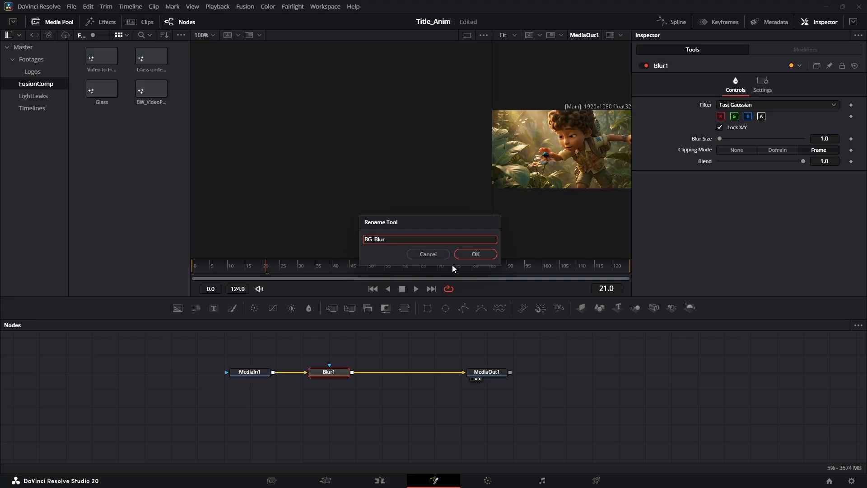
click(476, 254)
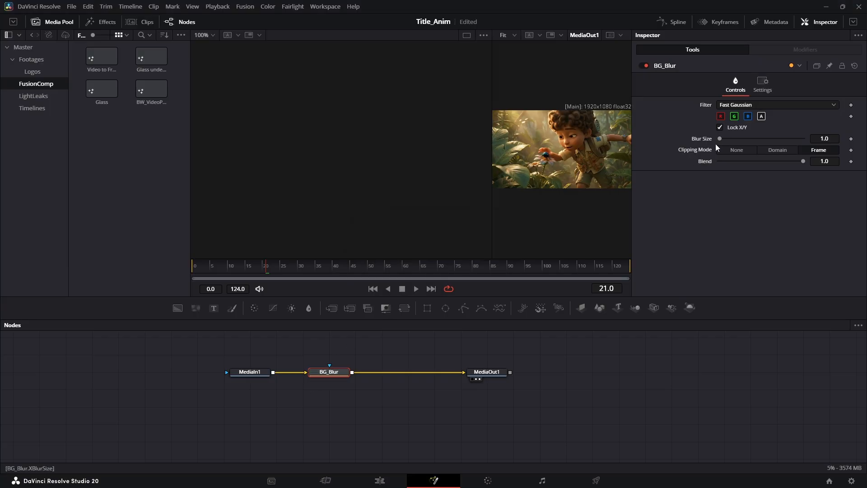
Step: Set BG_Blur's blur size to 5.0
drag(720, 138, 728, 138)
click(811, 135)
text(5)
key(Tab)
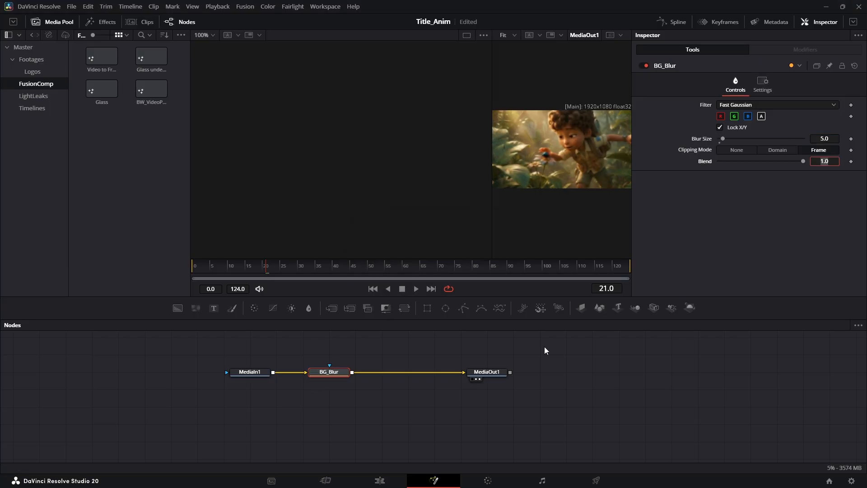
Step: On the Edit page, show the Footages bin as thumbnails and place s08_01.mp4 on Video 1 at about 01:00:20:00
click(378, 480)
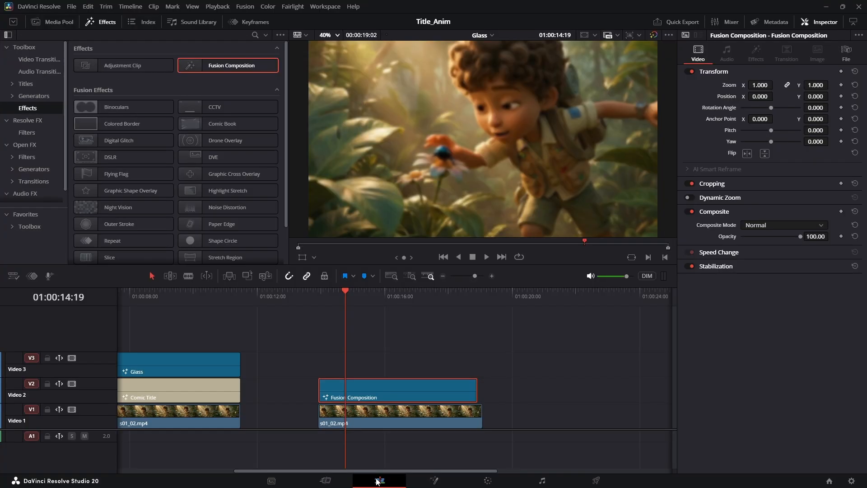
mouse_move(348, 383)
mouse_down()
mouse_move(517, 389)
mouse_move(355, 389)
mouse_up()
click(52, 21)
click(39, 59)
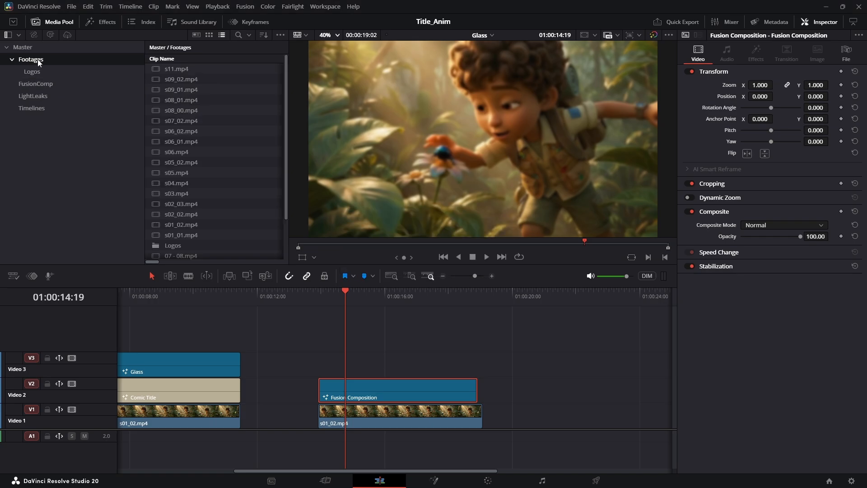
click(209, 35)
drag(244, 107, 521, 412)
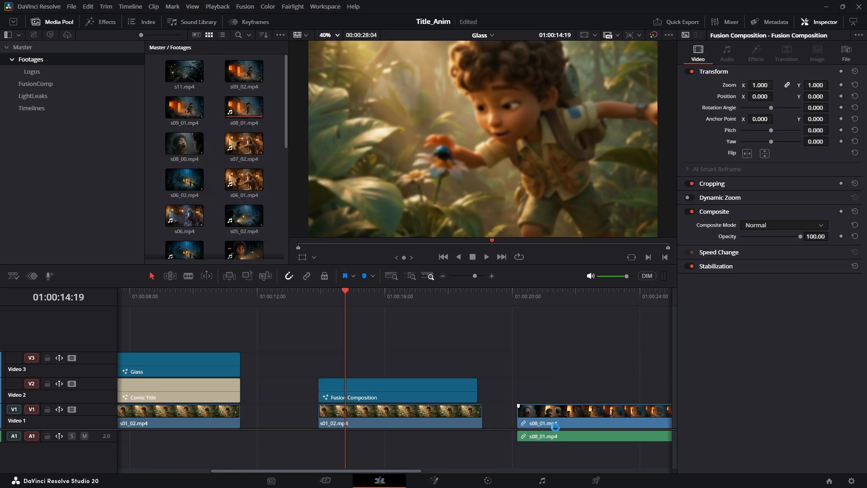
Step: Move the Fusion Composition above the s08_01.mp4 clip on Video 2 and view the timeline at 01:00:21:09
click(389, 385)
key(shift+z)
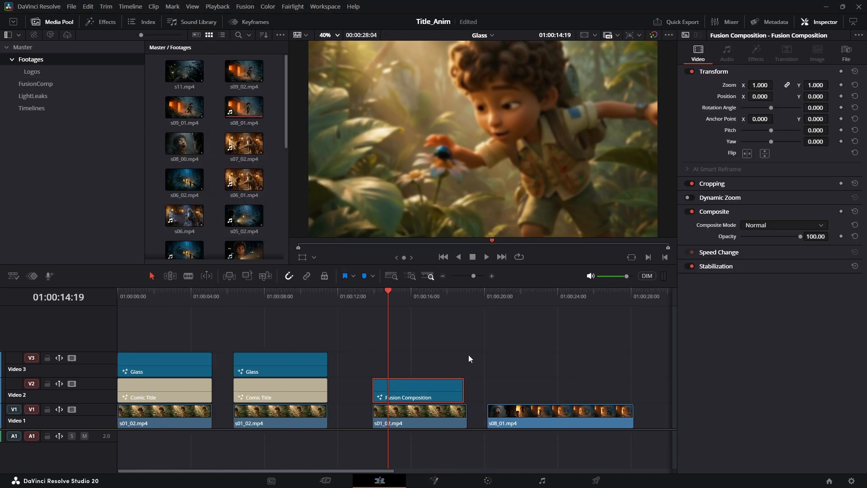
drag(403, 388, 549, 392)
click(510, 299)
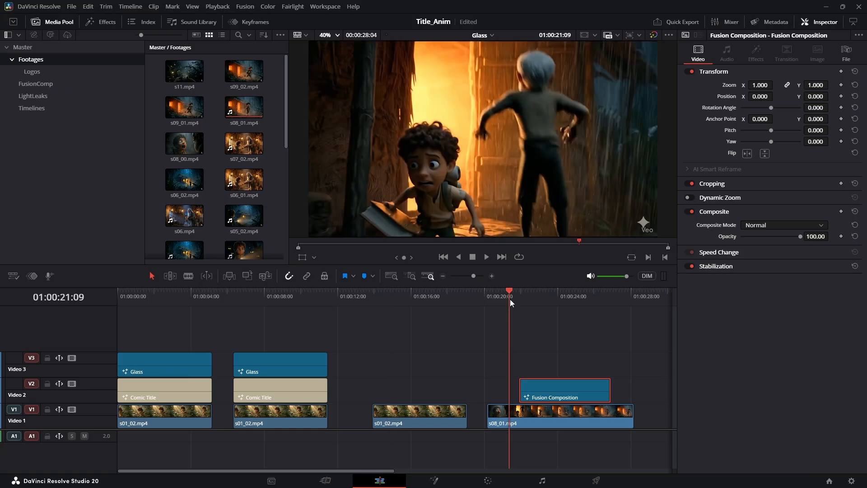
Step: Move the Fusion Composition back above the third s01_02.mp4 clip and view the frame at 01:00:15:06
key(shift+z)
drag(478, 396, 231, 389)
click(239, 298)
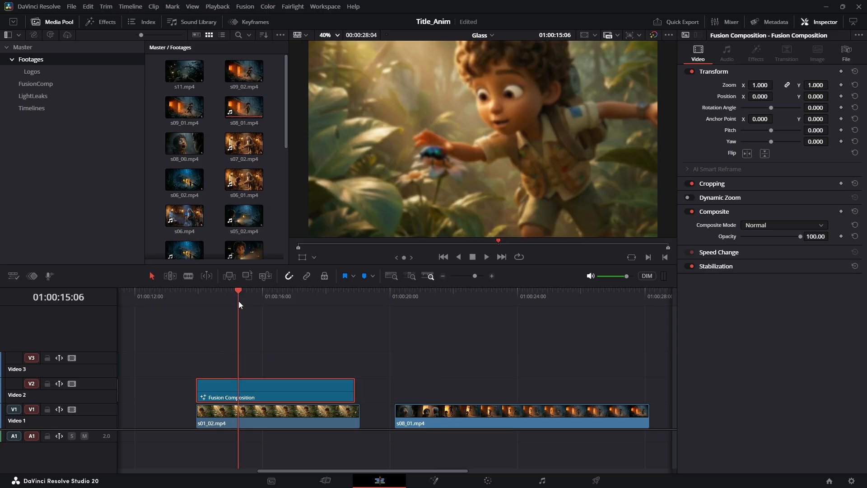
Step: Open the composition on the Fusion page, and in the browser read the glass-overlay article's steps on composition setup and building the pipeline
click(432, 481)
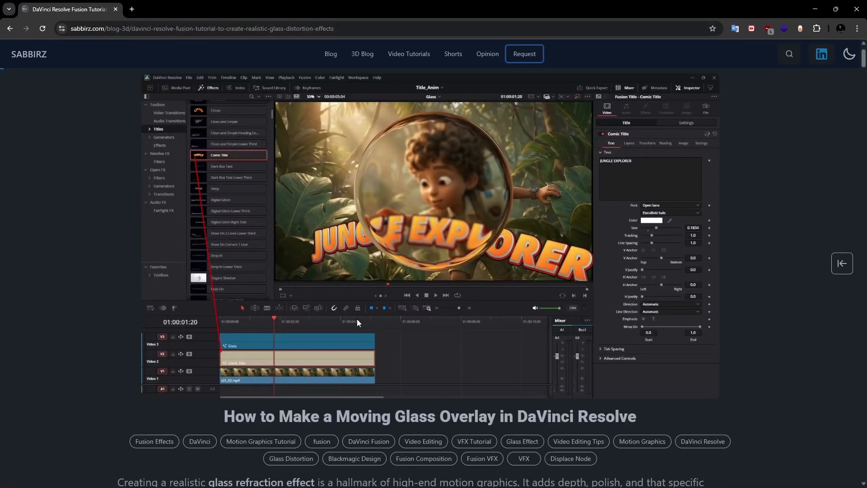
scroll(357, 319, down, 12)
scroll(357, 323, down, 10)
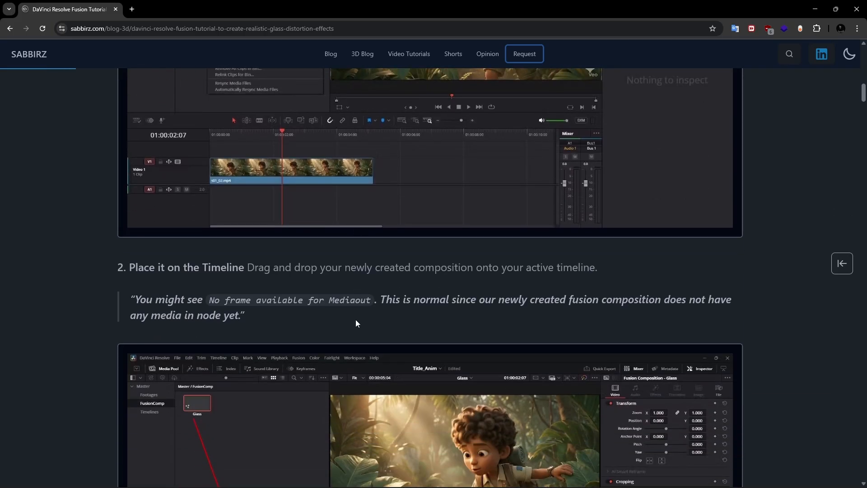
scroll(170, 214, down, 5)
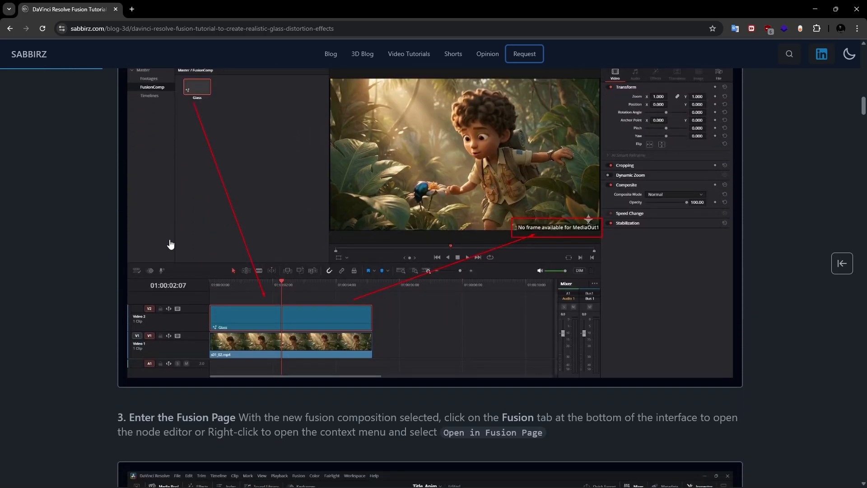
scroll(169, 298, down, 7)
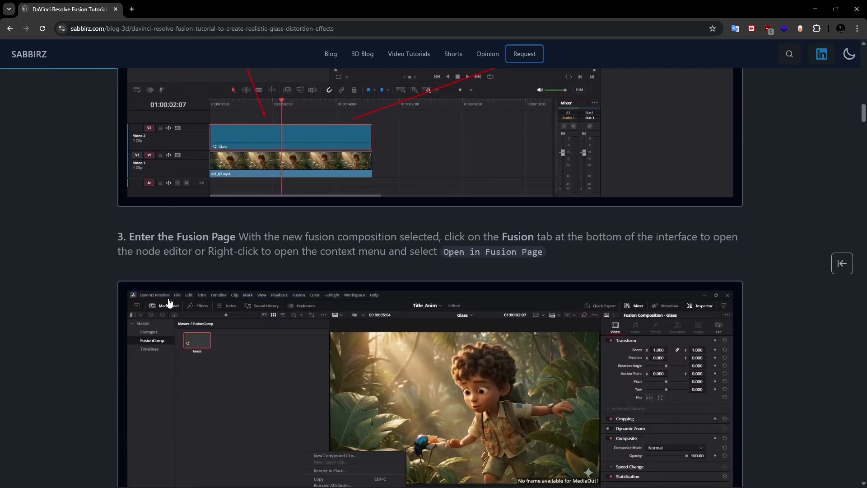
scroll(169, 302, down, 3)
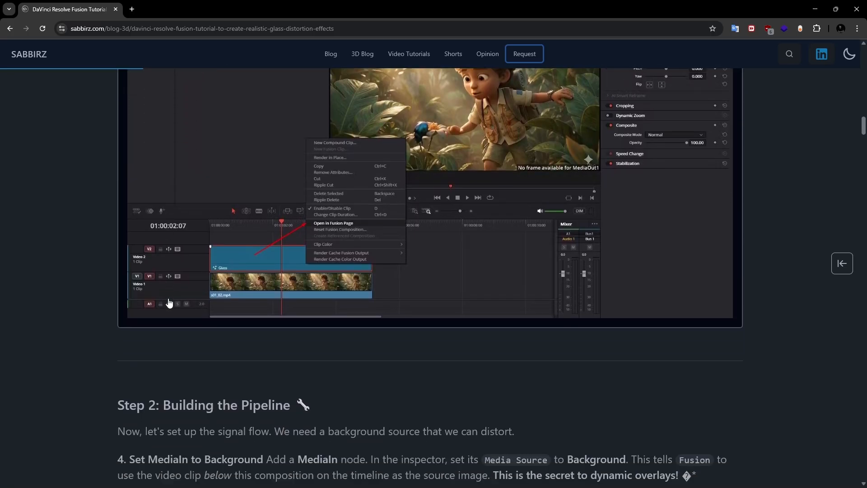
Step: Switch back to DaVinci Resolve and show MediaIn1 in the first viewer beside MediaOut1 in the second
key(alt+Tab)
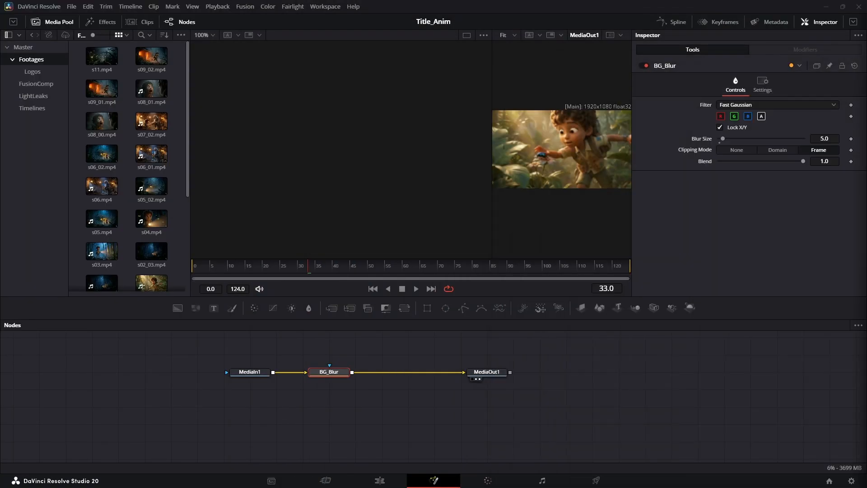
click(112, 409)
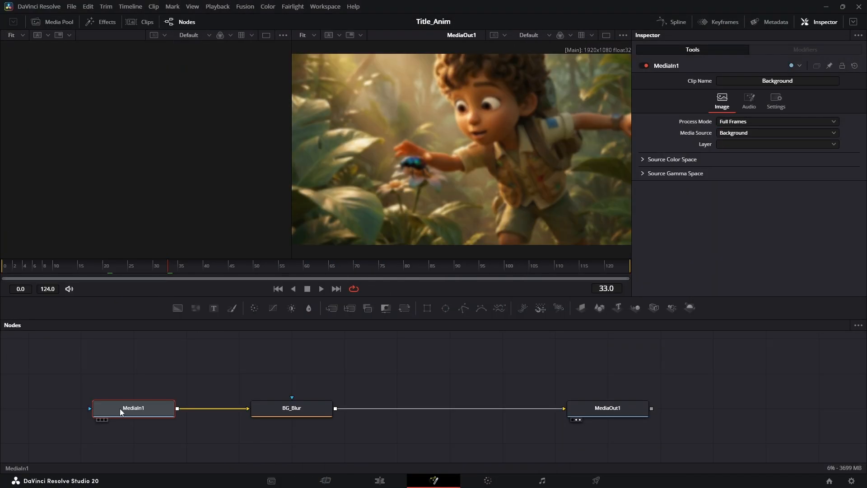
key(1)
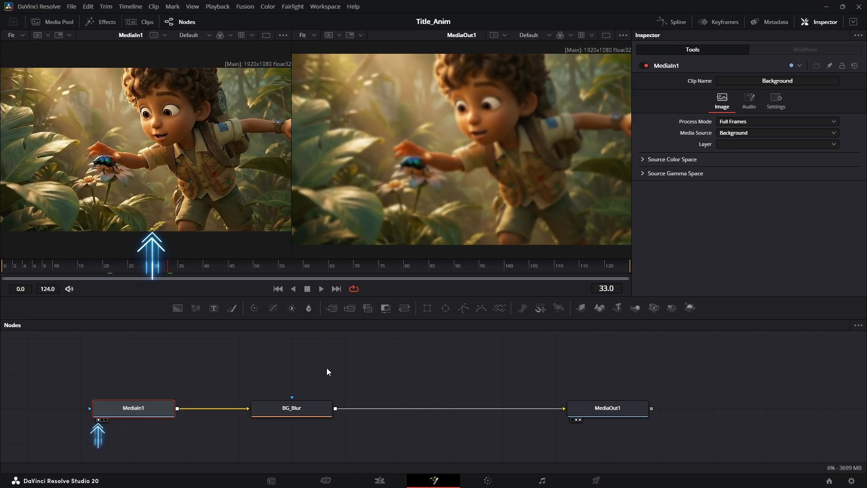
drag(335, 363, 319, 380)
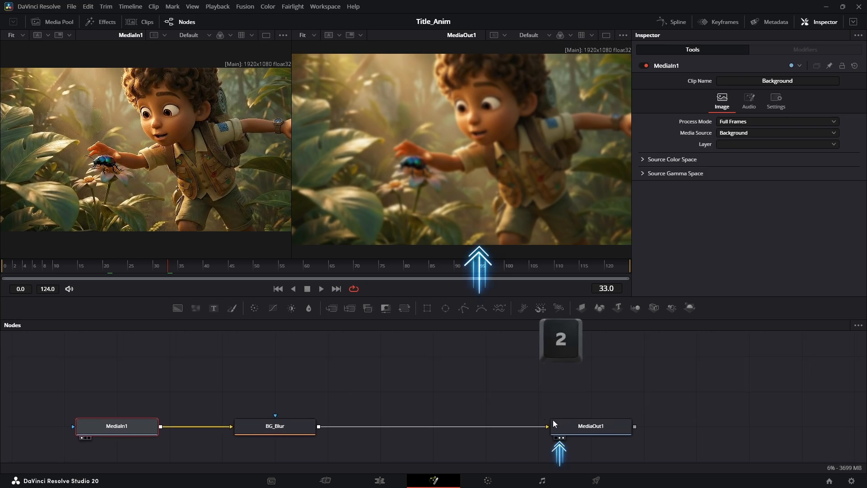
click(576, 426)
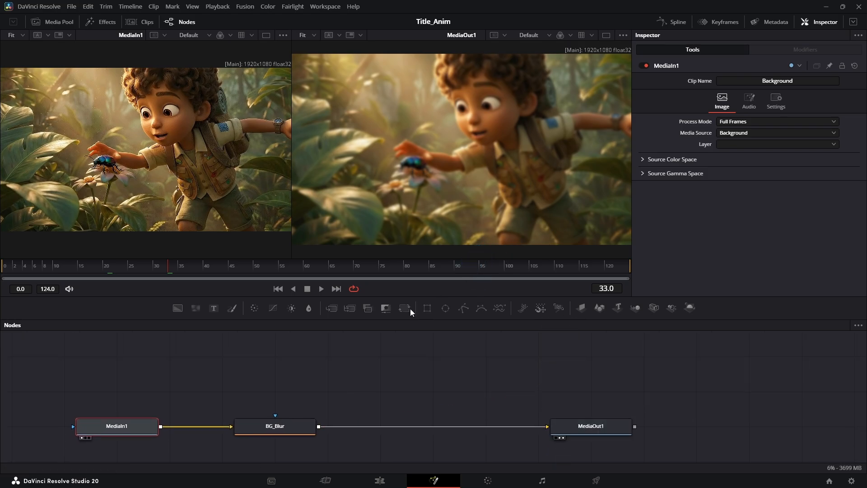
Step: Try inserting a Displace node between MediaIn1 and BG_Blur, and undo the insertion
drag(397, 216, 421, 216)
key(shift+space)
text(dis)
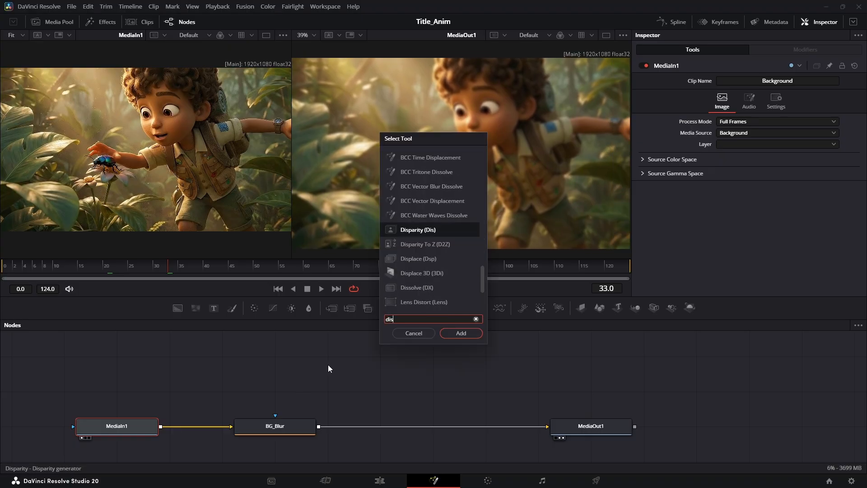
text(place)
key(Return)
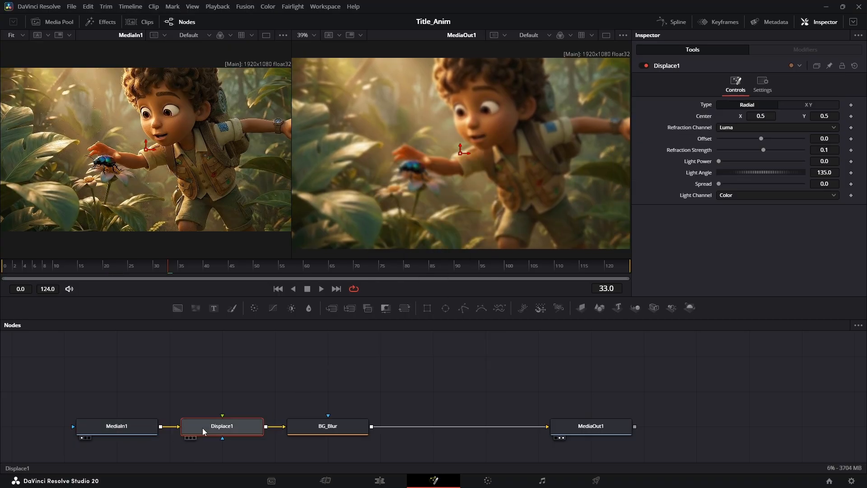
key(ctrl+z)
Step: Add an unconnected Displace node in the empty space above BG_Blur
click(125, 432)
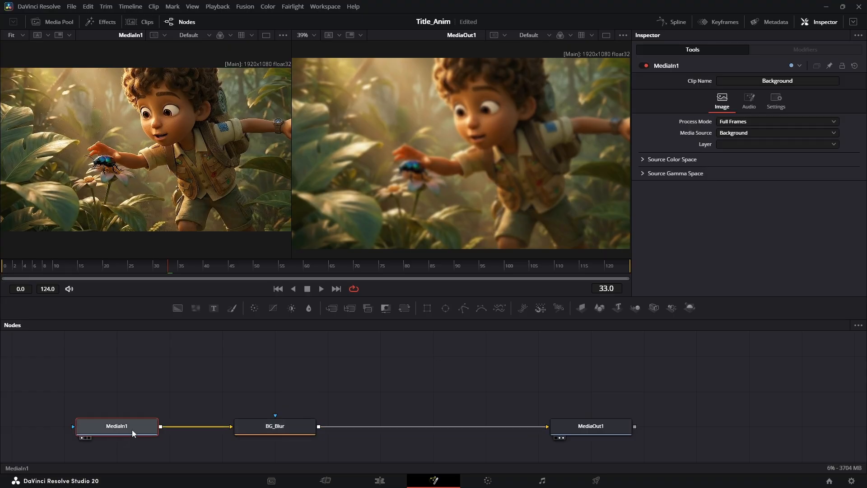
click(274, 394)
key(shift+space)
text(d)
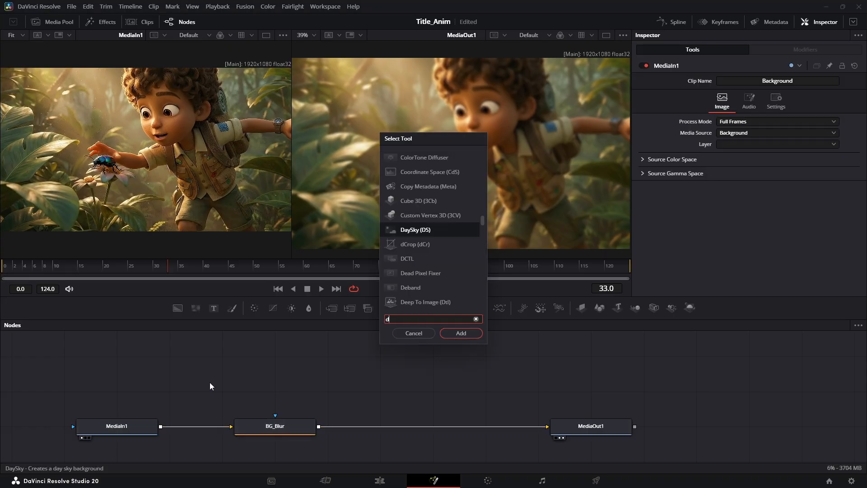
text(isplace)
key(Return)
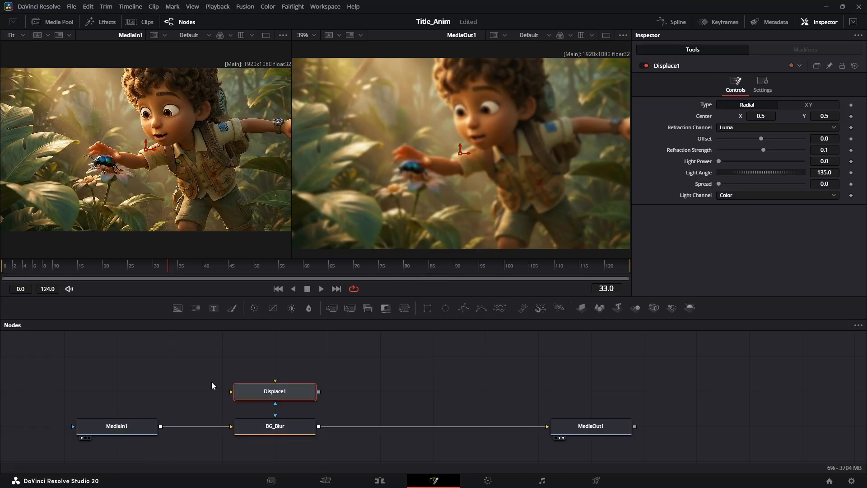
Step: Merge Displace1's output over the MediaIn1 output with a Merge node ahead of BG_Blur, spacing the nodes apart
drag(291, 420, 397, 421)
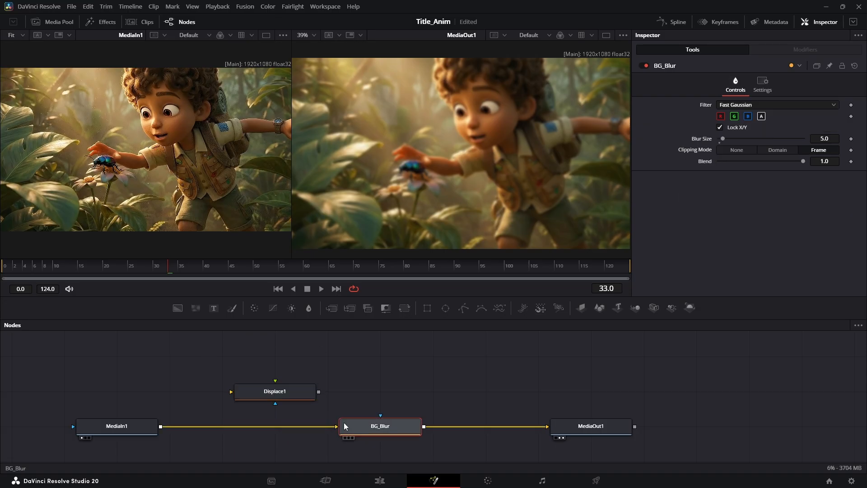
drag(311, 394, 162, 427)
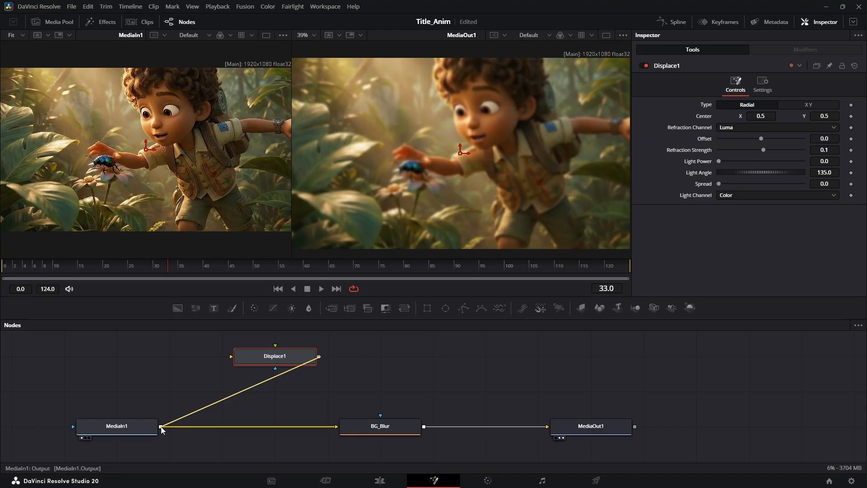
drag(162, 428, 161, 427)
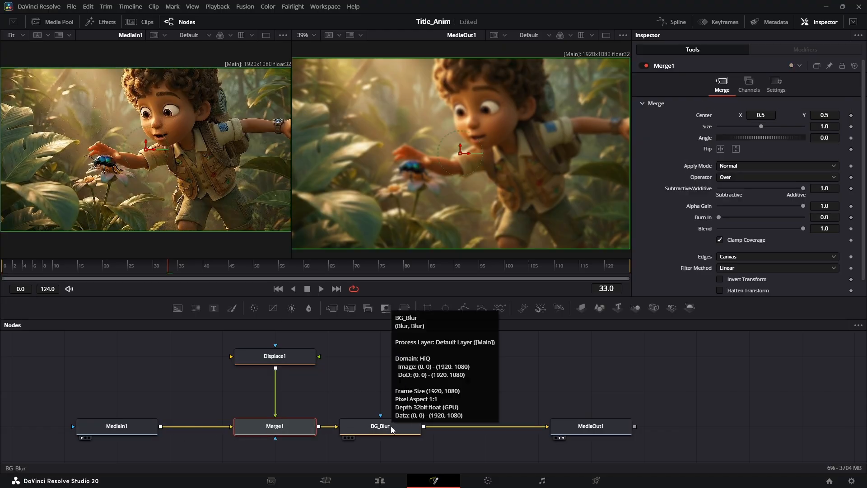
drag(391, 427, 427, 431)
Step: Show Displace1 in the second viewer and connect MediaIn1's output to its background input
click(243, 368)
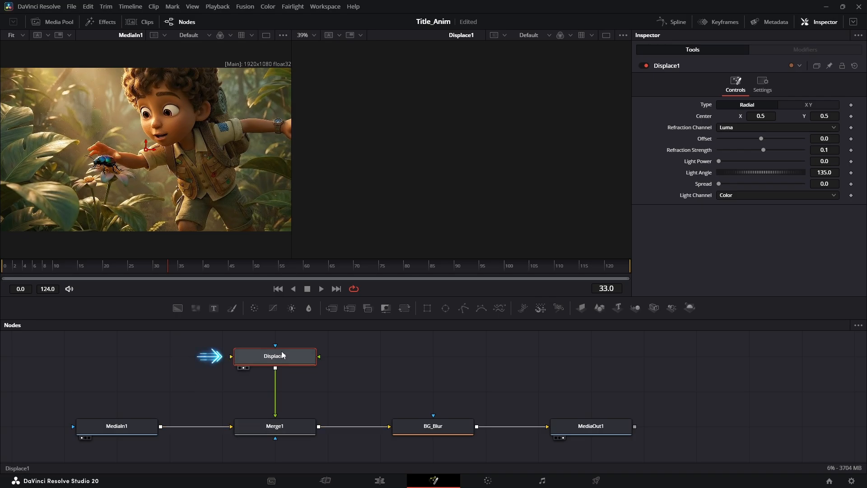
click(128, 426)
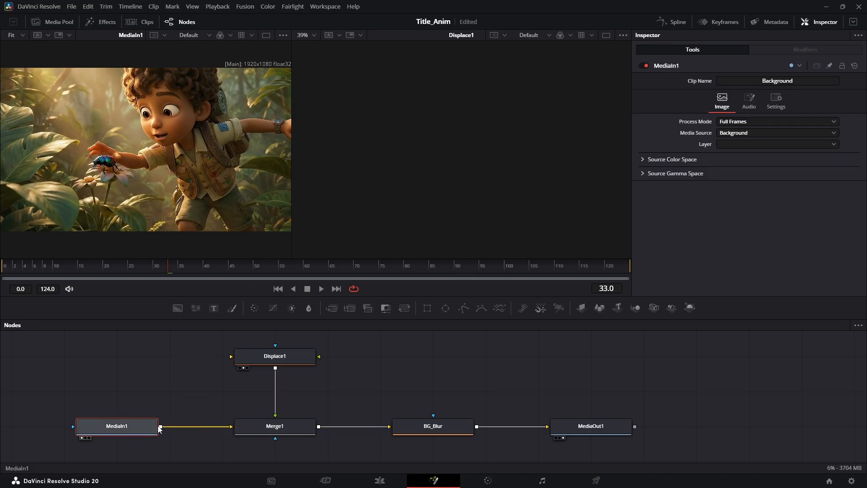
drag(167, 426, 231, 356)
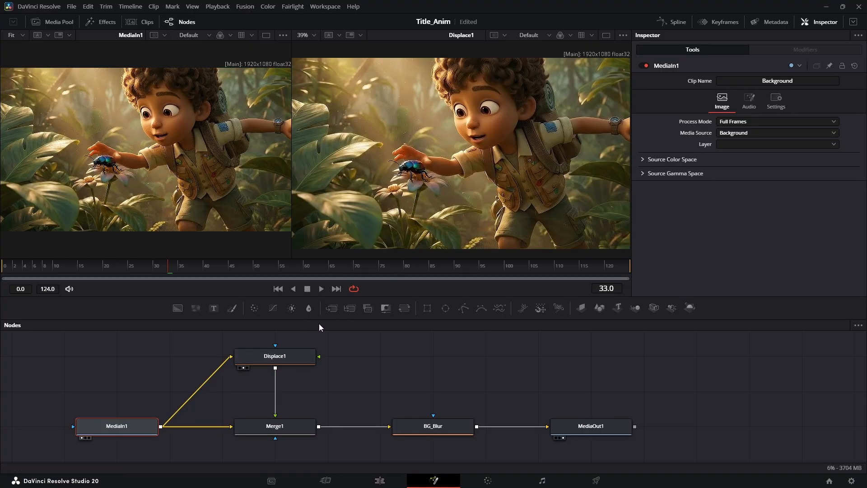
Step: Try out Displace1's Offset and other distortion sliders, and reset the node to its defaults
click(272, 356)
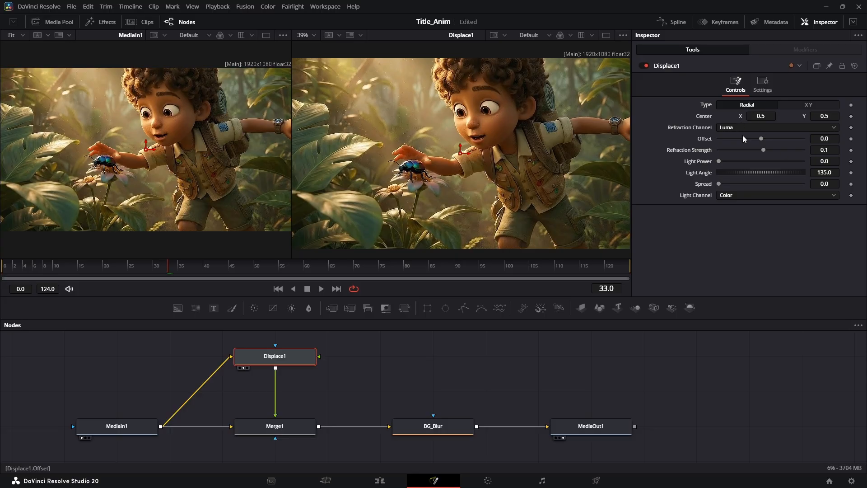
drag(760, 138, 744, 184)
click(854, 66)
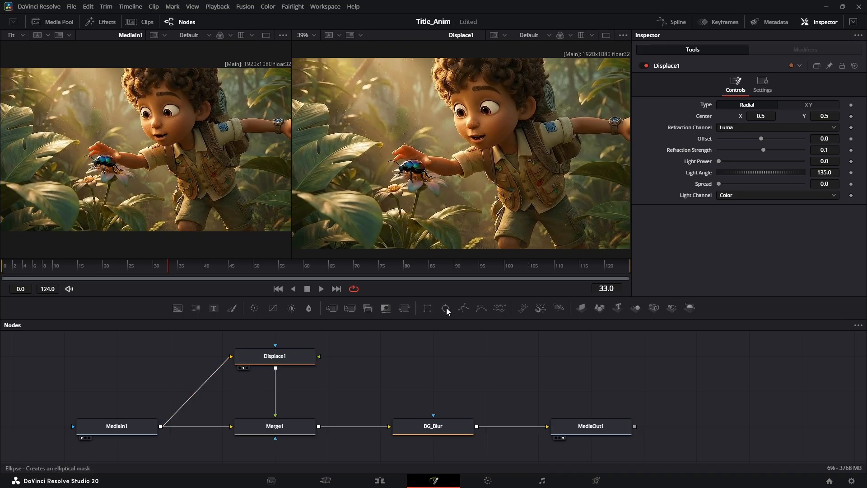
Step: Add an Ellipse mask node and a Rectangle mask node beside Displace1, leaving both unconnected
click(446, 308)
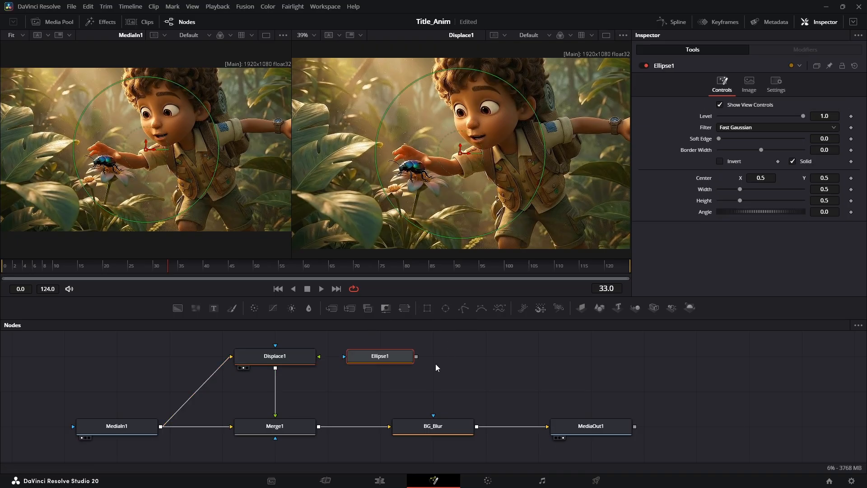
scroll(375, 411, up, 2)
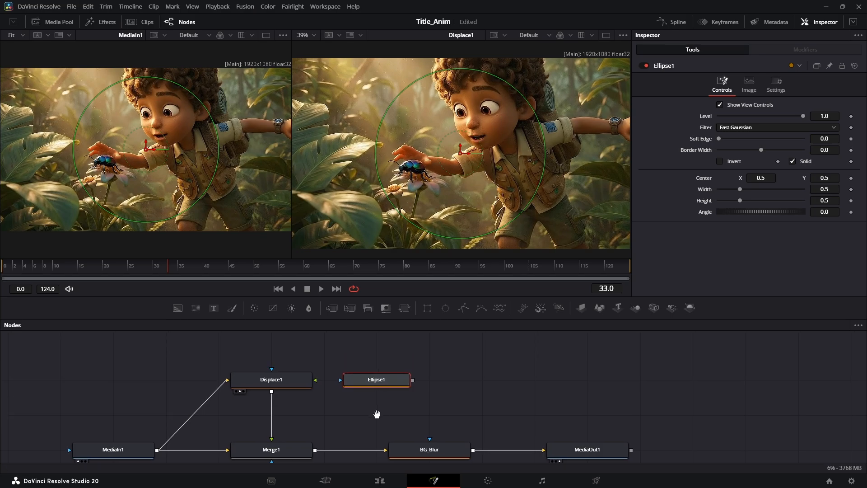
click(427, 307)
drag(407, 367, 360, 365)
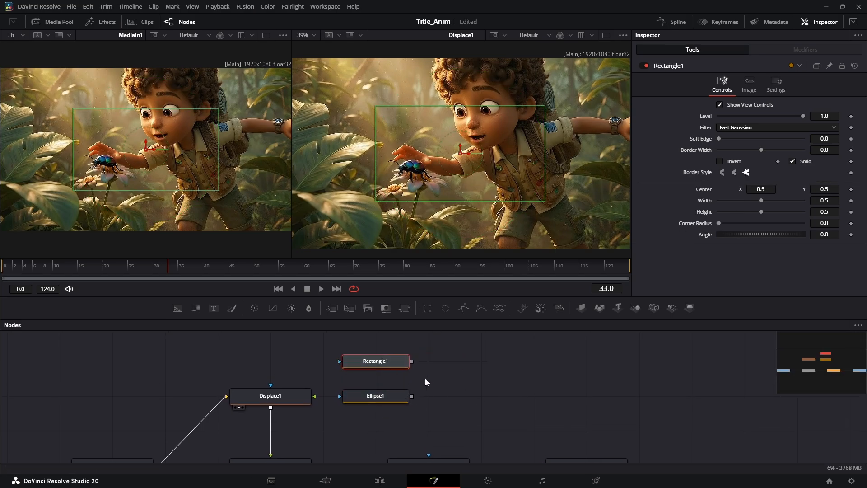
Step: Connect Ellipse1 to Displace1's foreground input and show the ellipse mask in the first viewer
drag(411, 396, 316, 399)
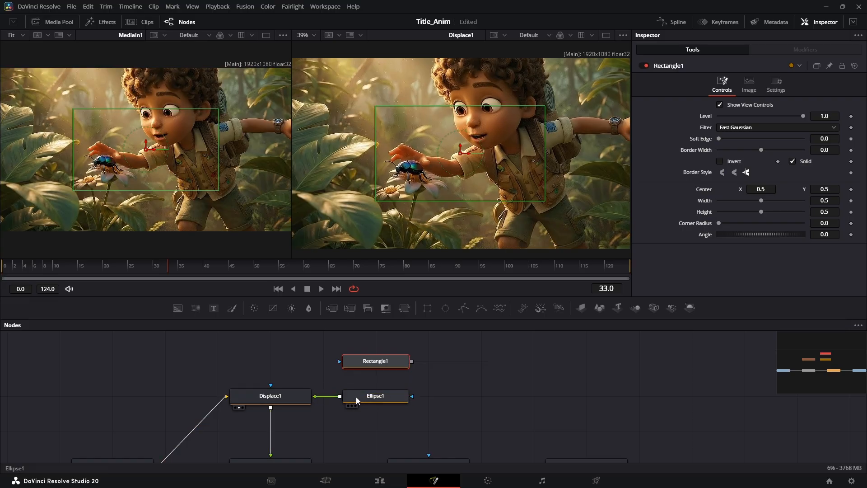
drag(367, 402, 103, 160)
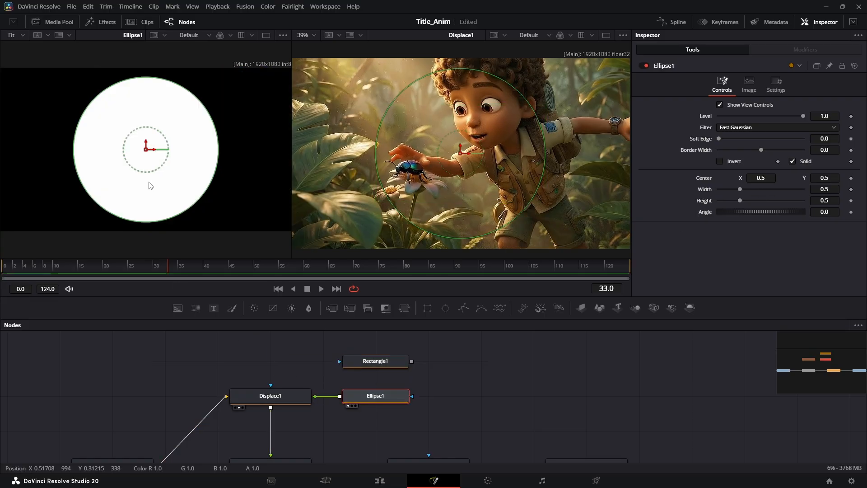
Step: Set Displace1's Offset to -0.5, Refraction Strength to -2.0 and Spread to about 2.57
click(286, 398)
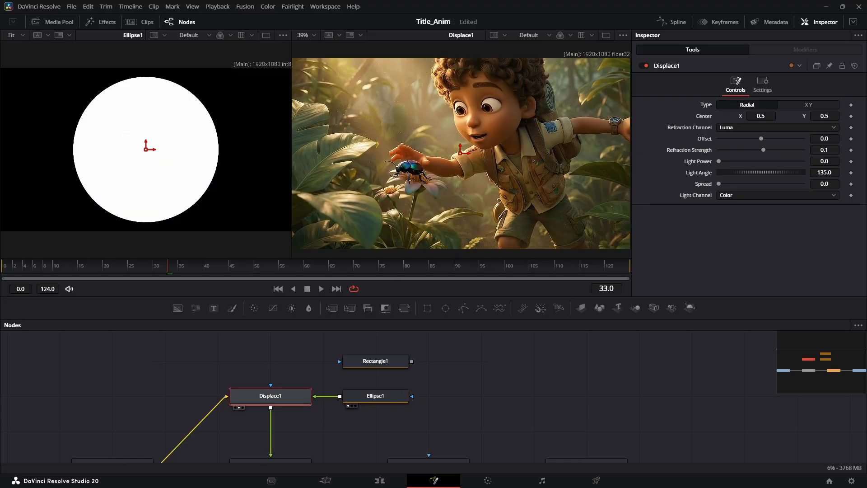
drag(761, 138, 717, 150)
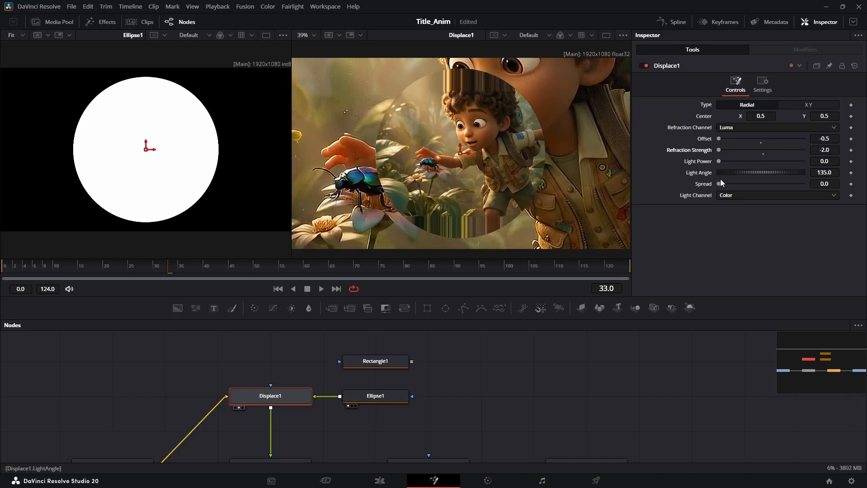
mouse_move(782, 183)
mouse_down()
mouse_move(841, 179)
mouse_move(718, 183)
mouse_move(767, 186)
mouse_up()
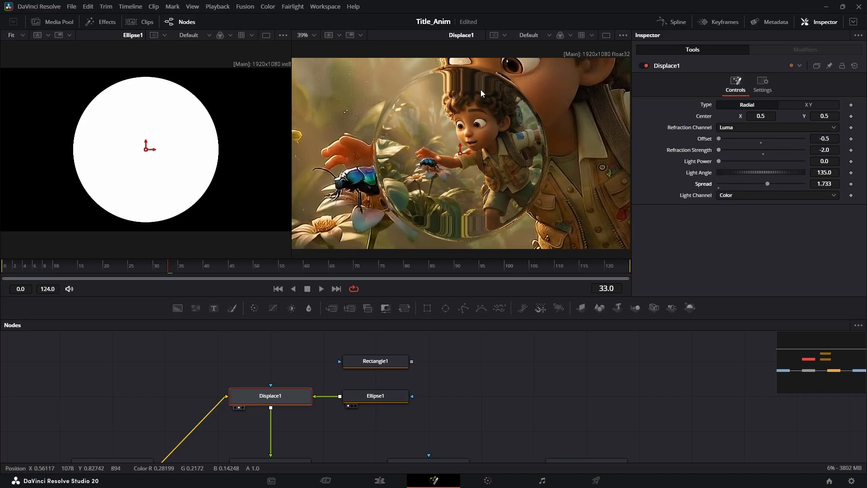
drag(768, 180, 790, 184)
drag(379, 211, 428, 203)
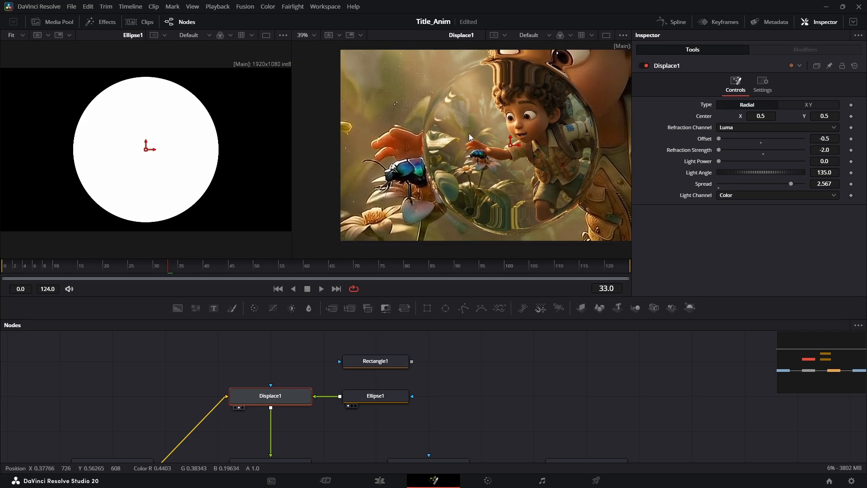
Step: Try Rectangle1 as Displace1's foreground input in place of Ellipse1, and reconnect Ellipse1
drag(381, 399, 482, 397)
drag(384, 359, 301, 399)
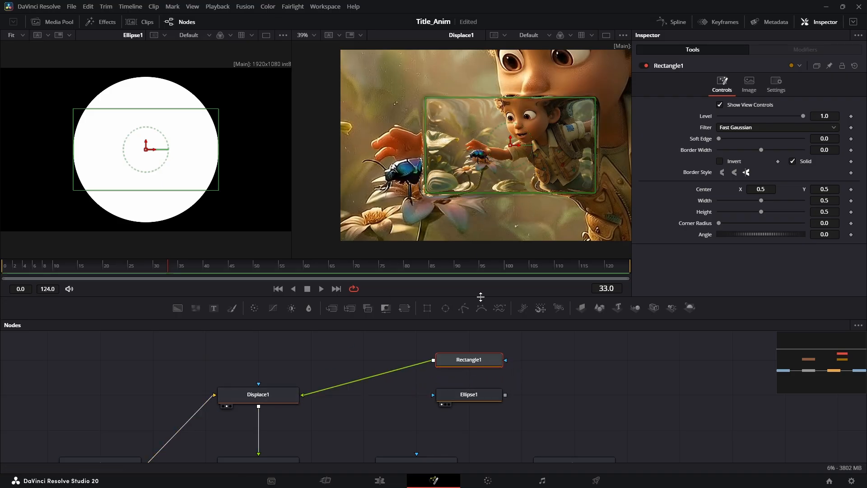
click(586, 394)
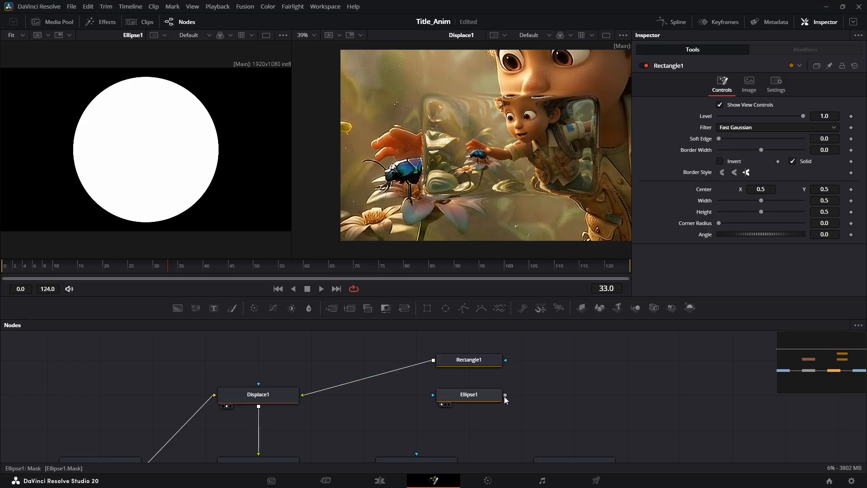
drag(504, 395, 301, 394)
scroll(302, 394, down, 2)
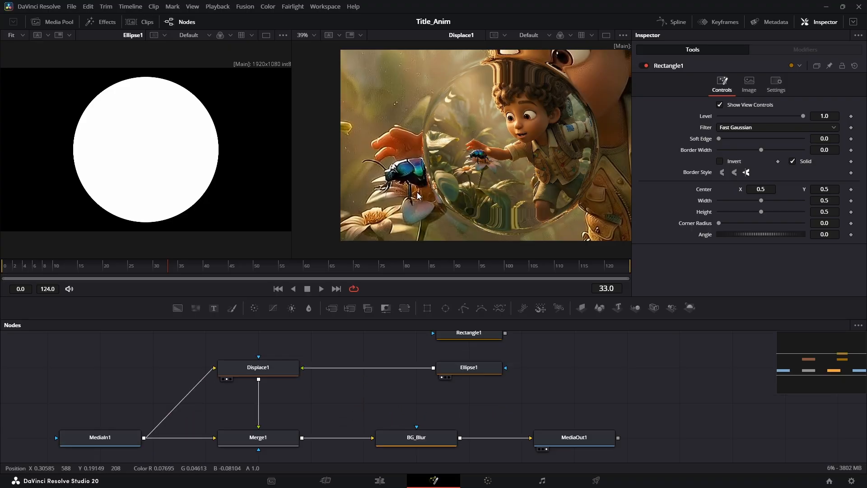
Step: Set Displace1's Offset to about -0.303
click(276, 371)
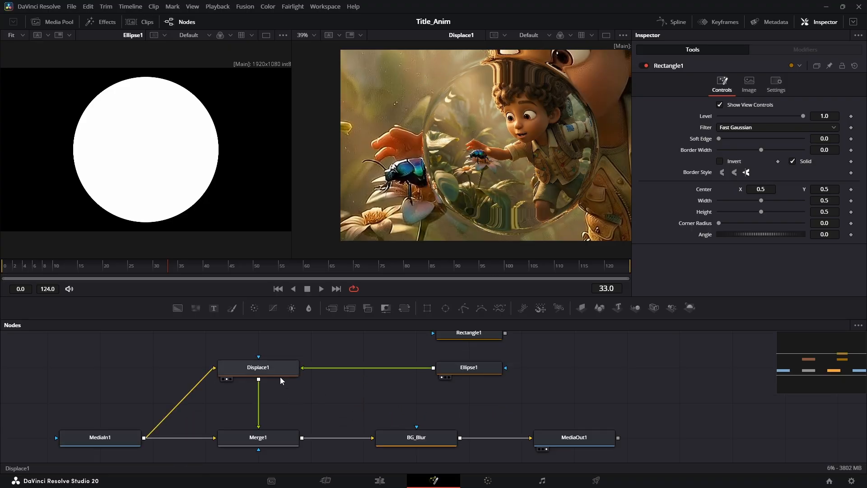
drag(718, 138, 735, 156)
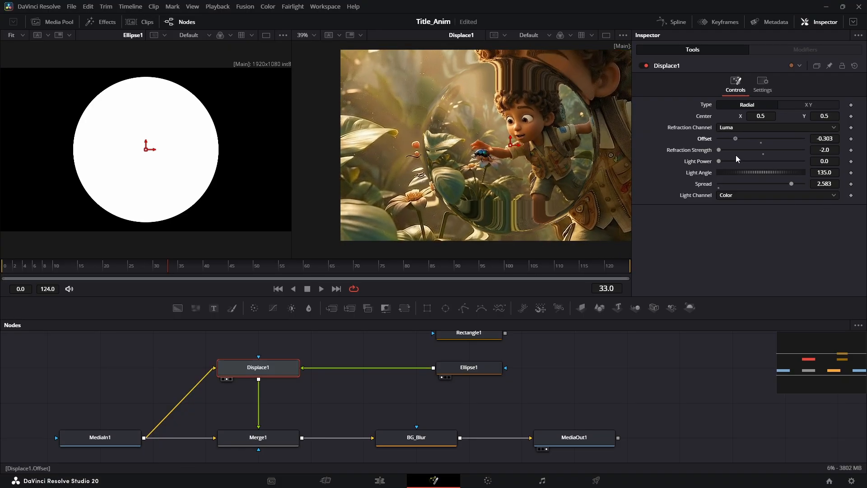
Step: Show Merge1 in the first viewer and connect Ellipse1 to its effect mask input
click(258, 437)
key(1)
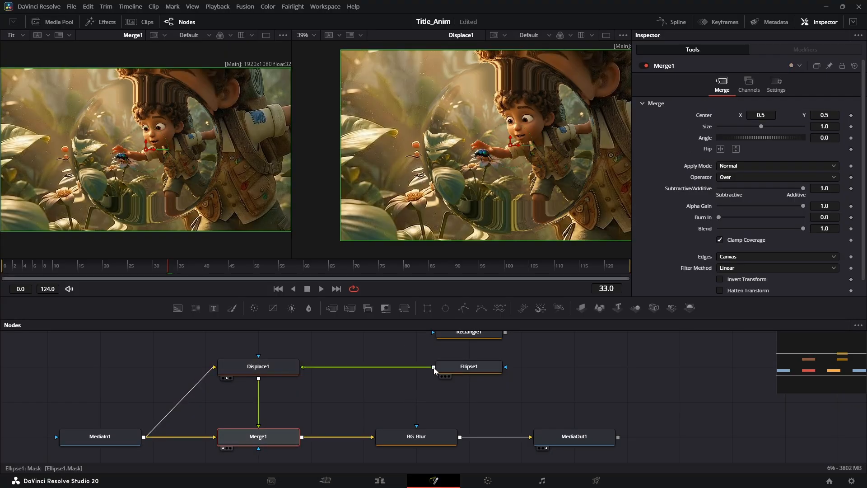
drag(433, 366, 259, 449)
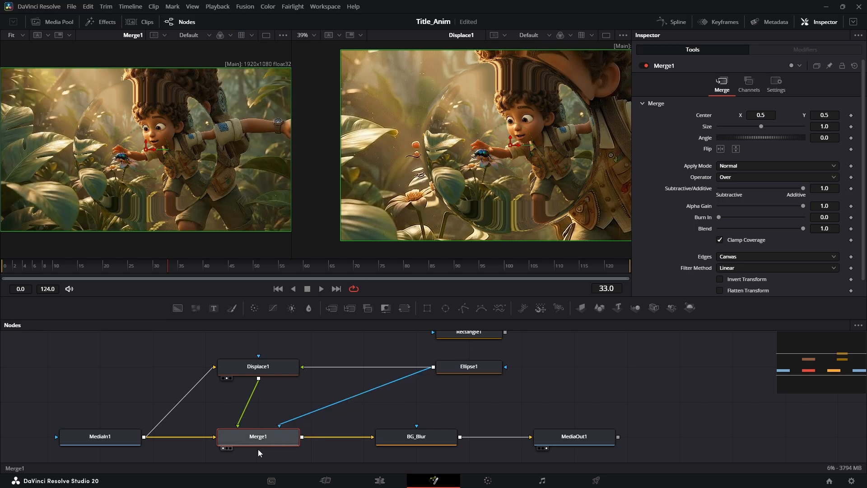
Step: Try Displace1 with an Offset of -0.5, Refraction Strength of about -0.91 and Spread of about 2.34
click(270, 367)
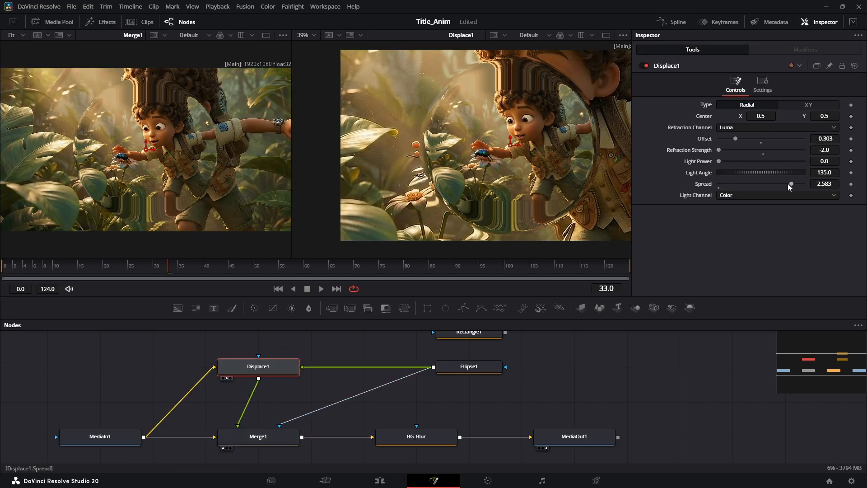
click(244, 439)
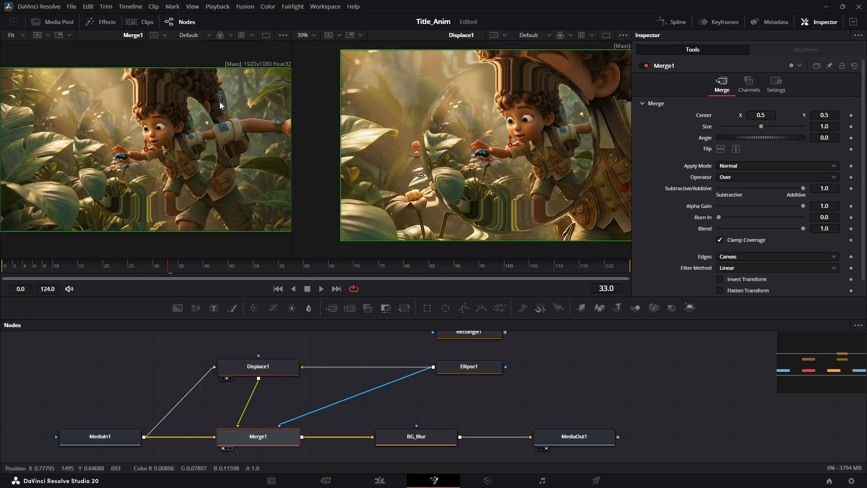
click(252, 367)
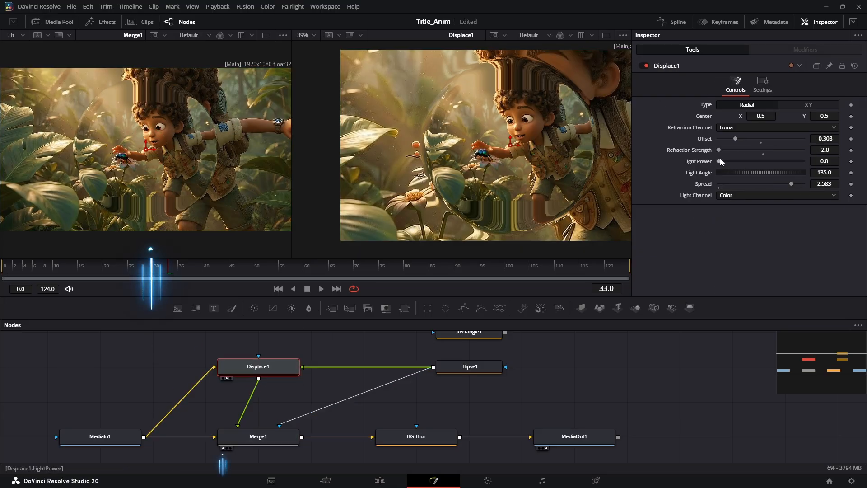
drag(736, 139, 702, 152)
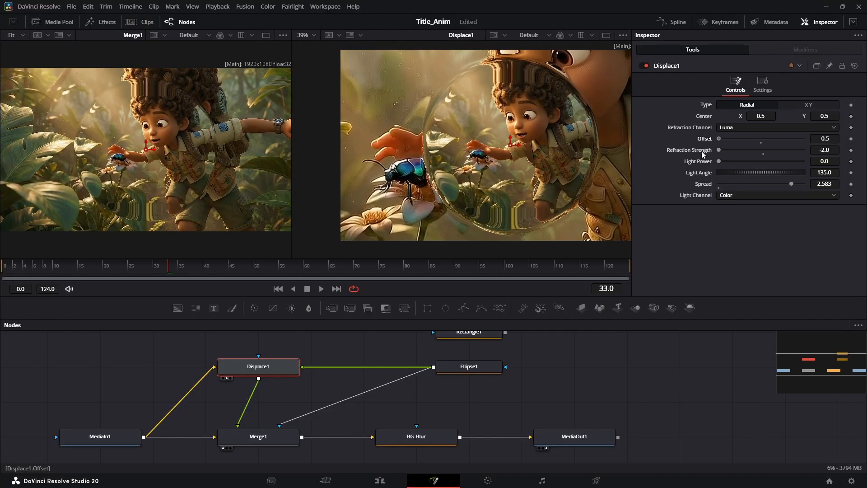
click(266, 439)
click(281, 363)
drag(720, 150, 742, 150)
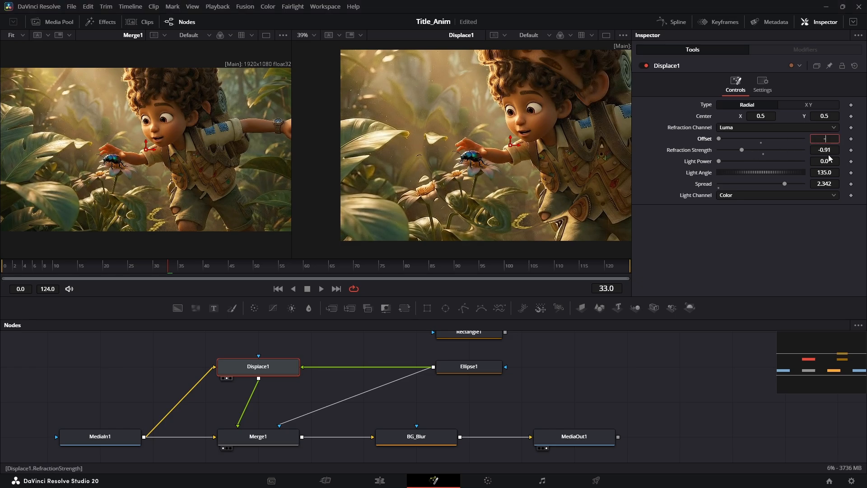
Step: Set Displace1's Offset to -1.0, Refraction Strength to -3.0 and Spread to 5.0
key(Tab)
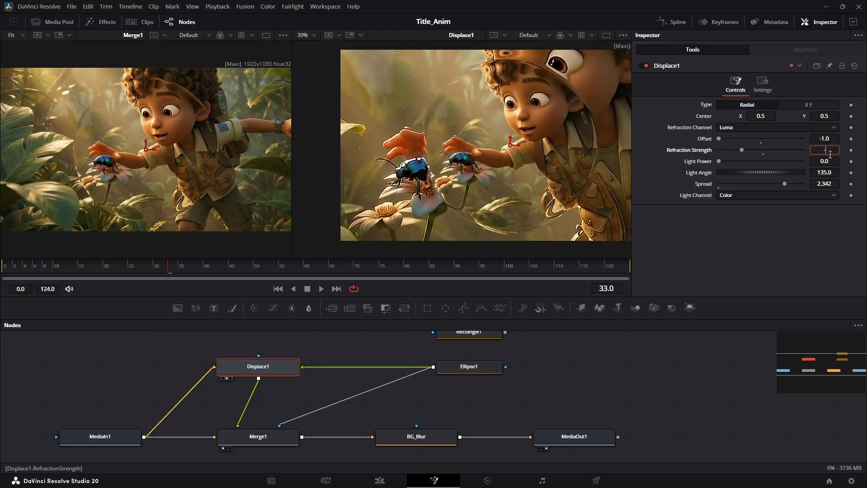
key(Tab)
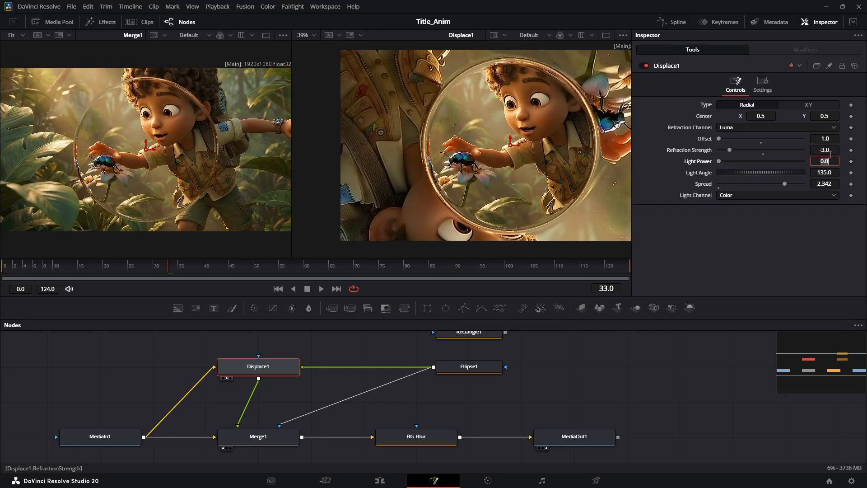
mouse_move(131, 172)
mouse_down()
mouse_move(129, 183)
mouse_move(142, 162)
mouse_move(124, 170)
mouse_up()
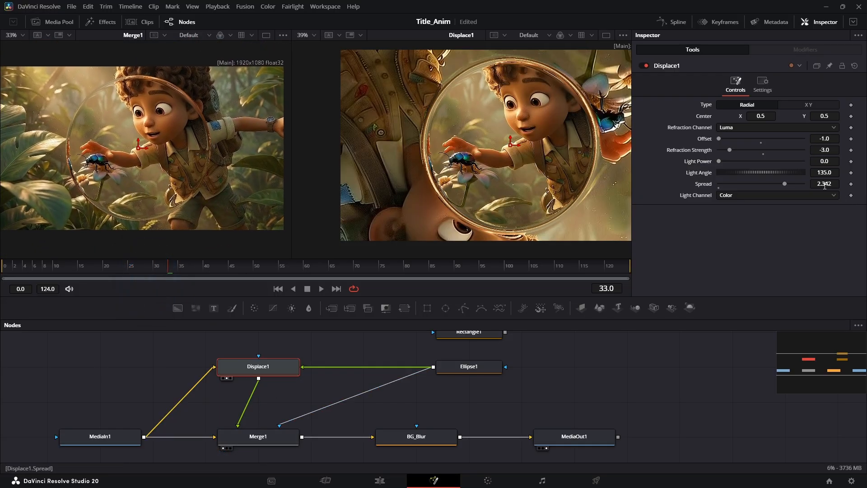
text(5)
key(Tab)
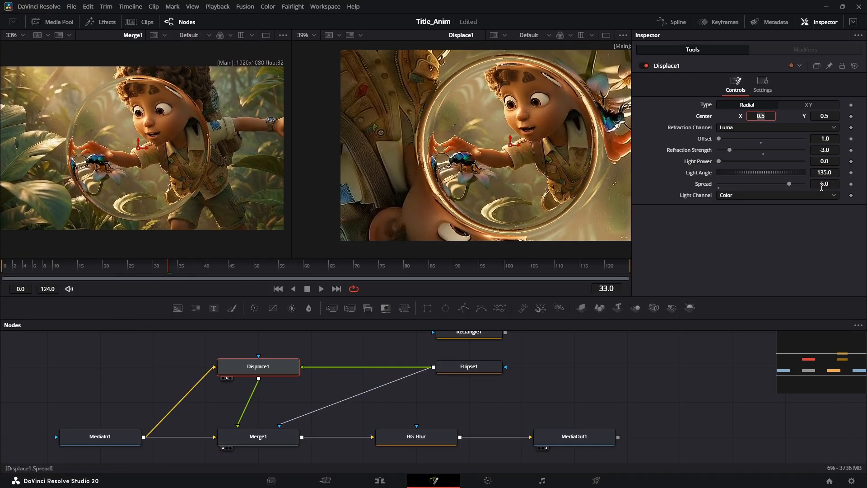
Step: Widen the first viewer, fit the Merge1 image in it, and save the project
mouse_move(159, 150)
mouse_down()
mouse_move(157, 168)
mouse_move(166, 155)
mouse_up()
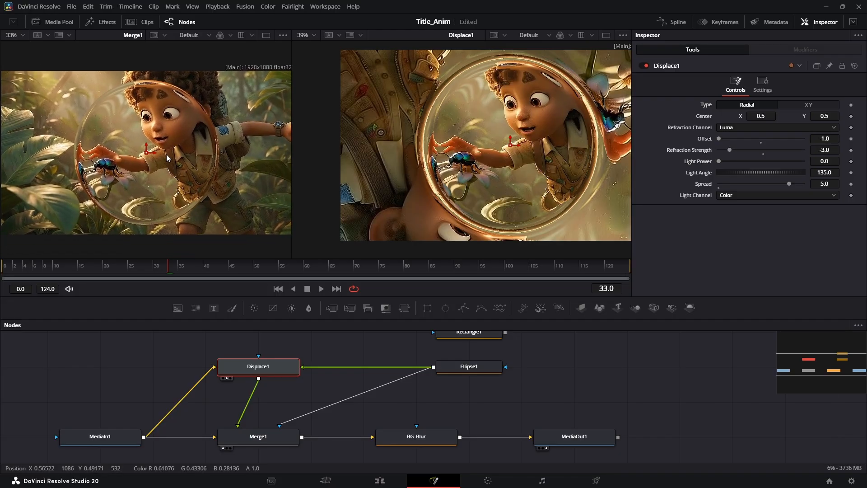
drag(292, 244, 333, 240)
click(13, 35)
click(16, 51)
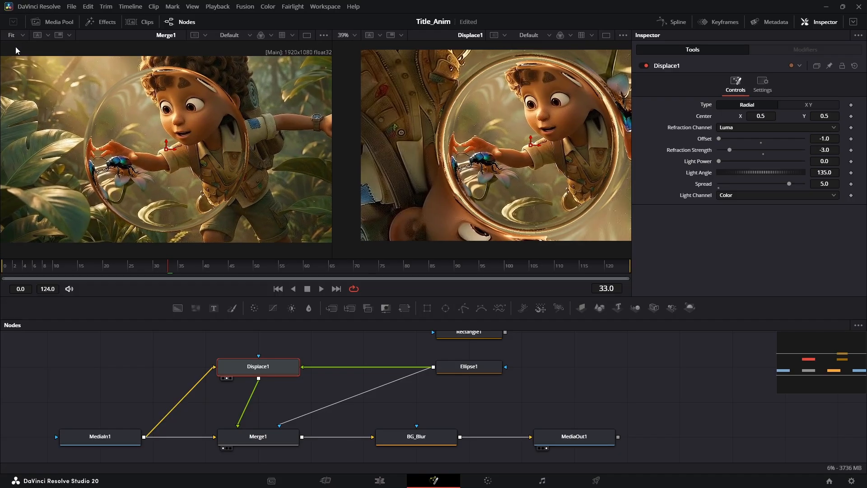
key(ctrl+s)
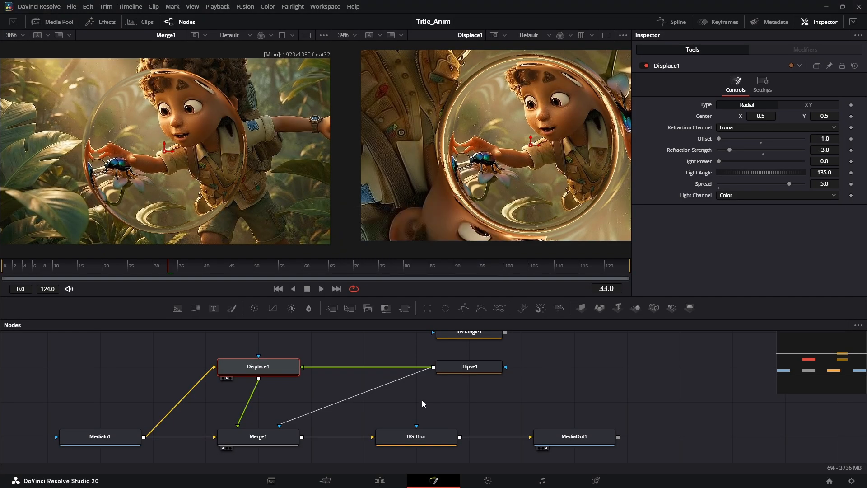
Step: Try a Blur Size of about 44.9 on BG_Blur, check it in the second viewer, and bring it down to 0
click(402, 436)
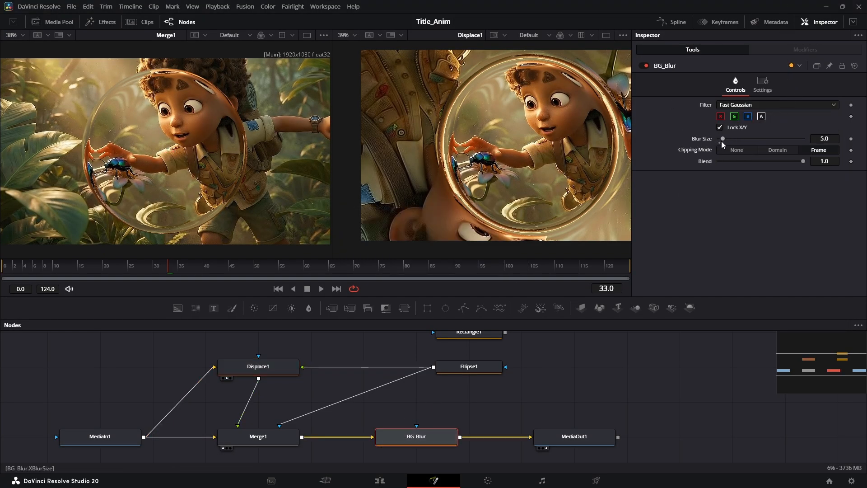
drag(725, 139, 758, 142)
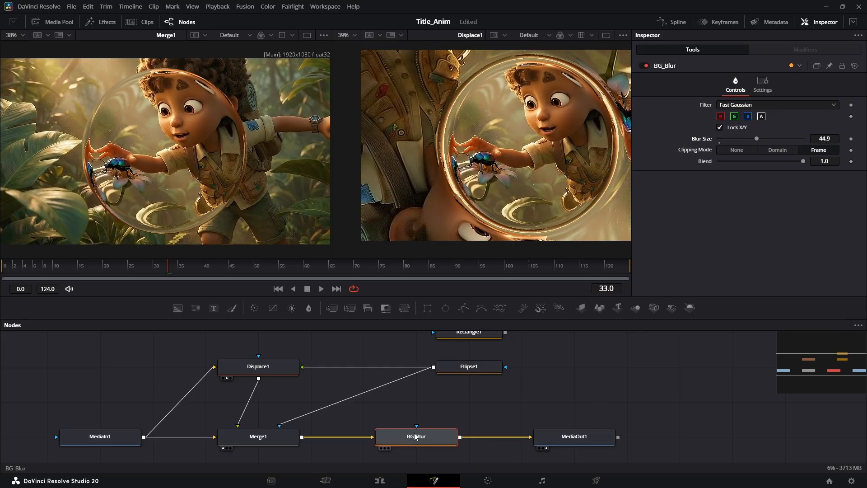
drag(559, 440, 552, 167)
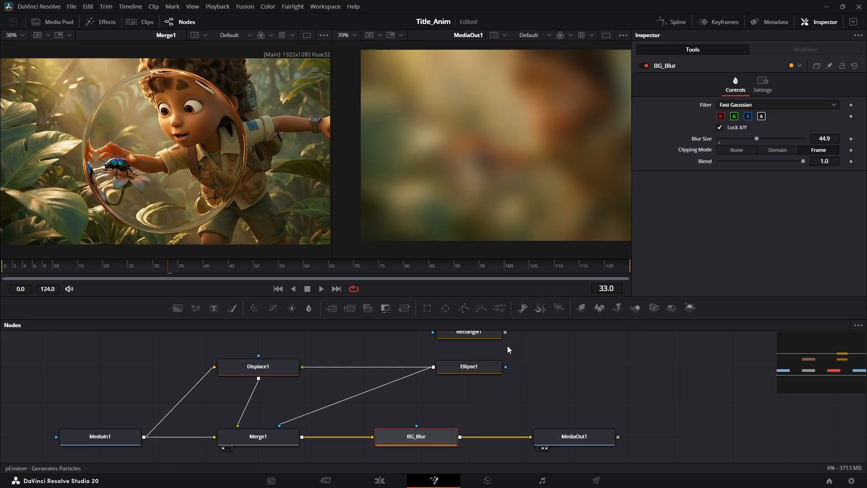
key(2)
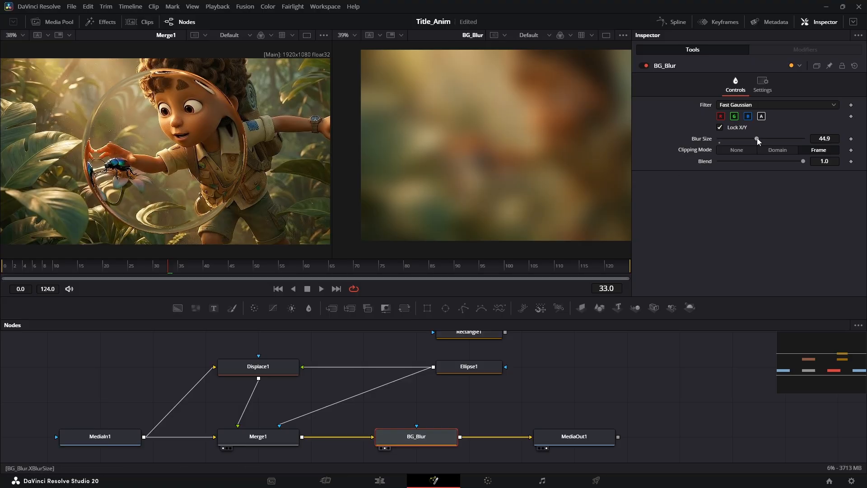
drag(757, 138, 675, 134)
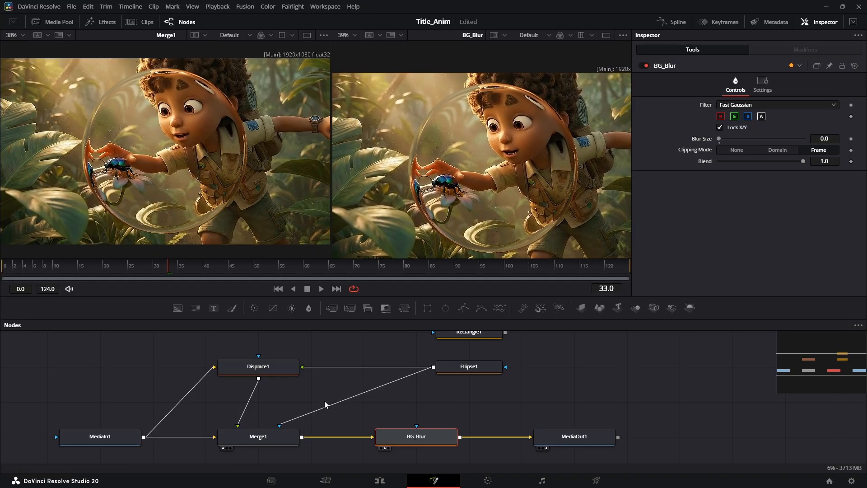
Step: Rearrange the node graph and move BG_Blur from after Merge1 to between MediaIn1 and Merge1
drag(362, 422, 380, 411)
drag(379, 411, 392, 406)
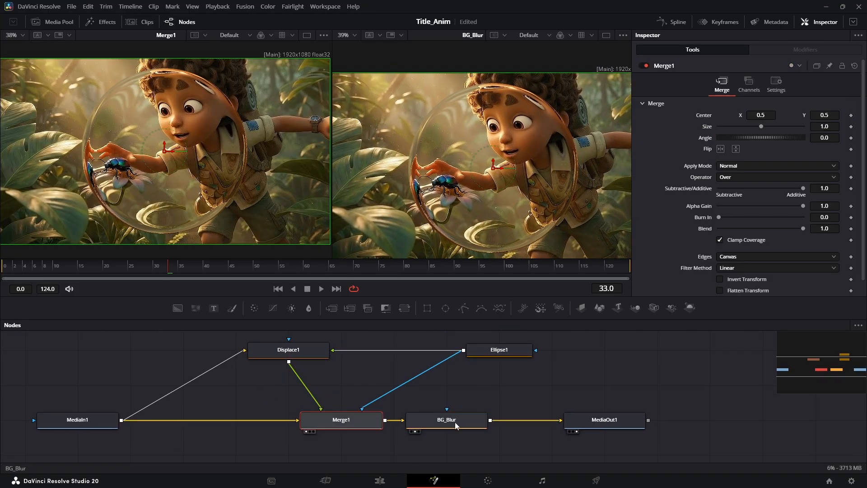
click(455, 424)
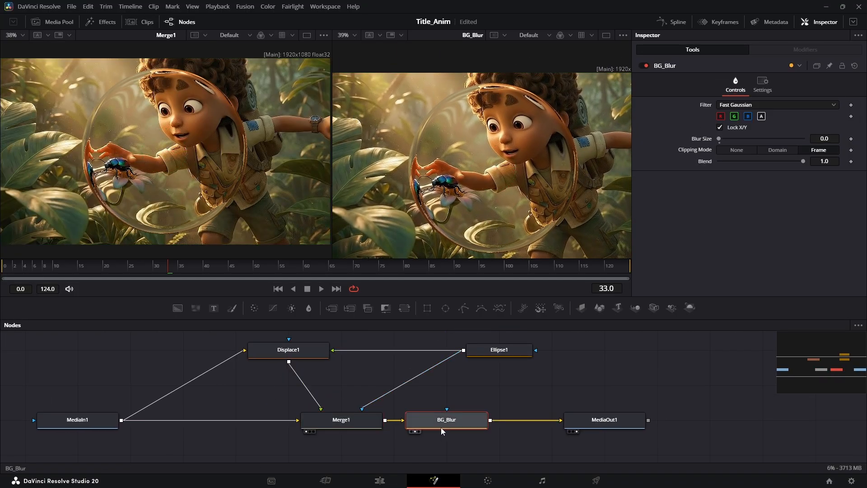
drag(440, 427, 217, 420)
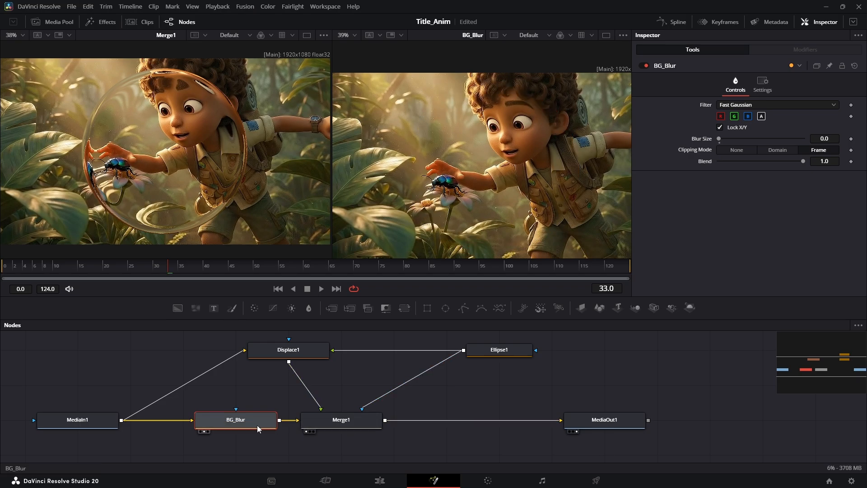
Step: Show MediaOut1 in the second viewer and set BG_Blur's Blur Size to about 12.3
drag(575, 426, 542, 173)
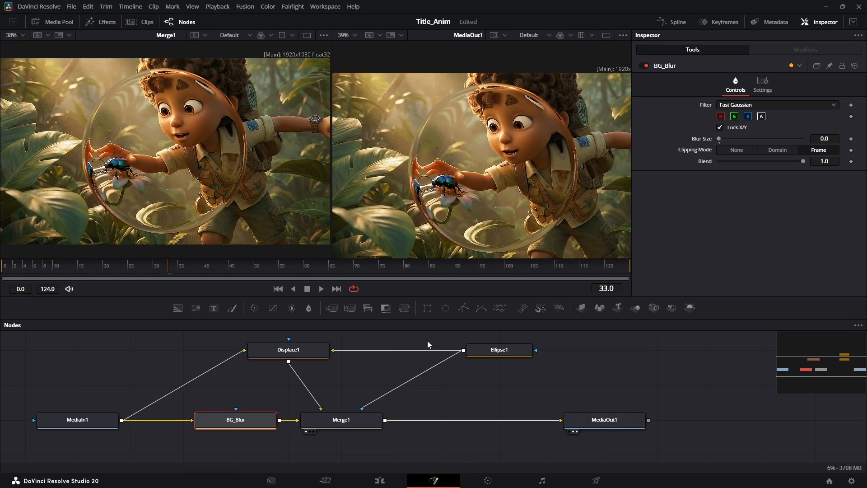
mouse_move(721, 139)
mouse_down()
mouse_move(739, 139)
mouse_move(731, 143)
mouse_up()
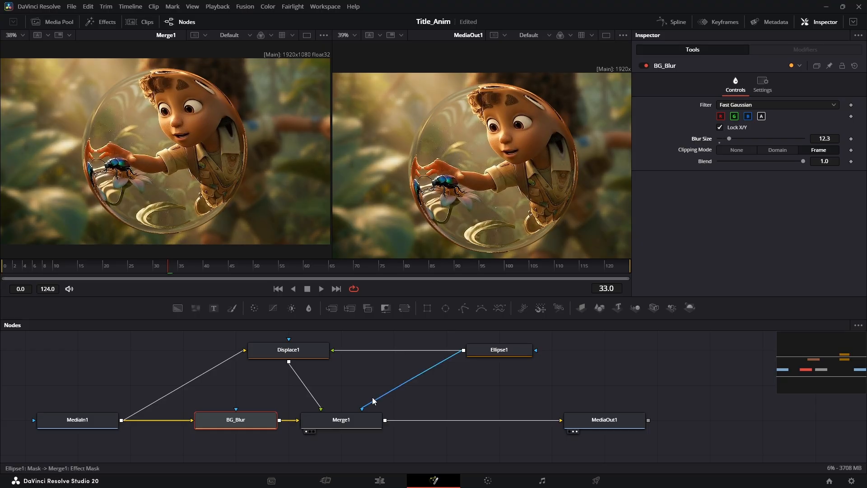
Step: Go to the Edit page and move the Fusion Composition clip on Video 2 above s08_01.mp4
click(380, 480)
scroll(438, 401, down, 3)
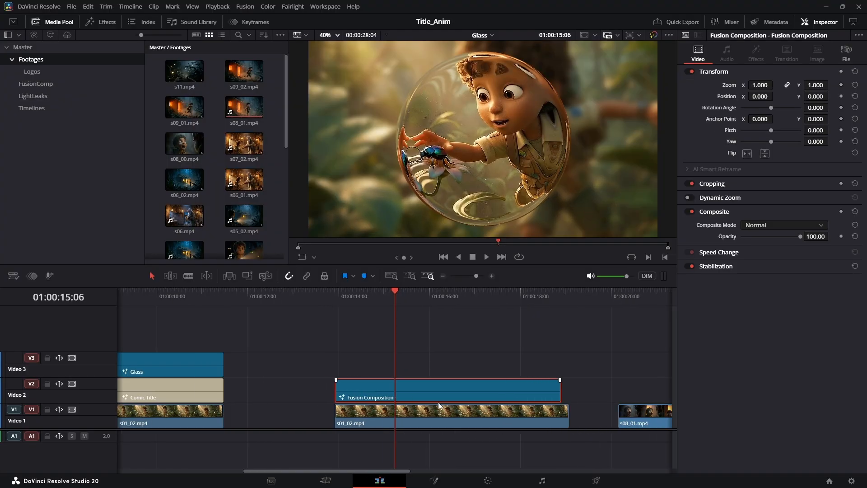
click(552, 293)
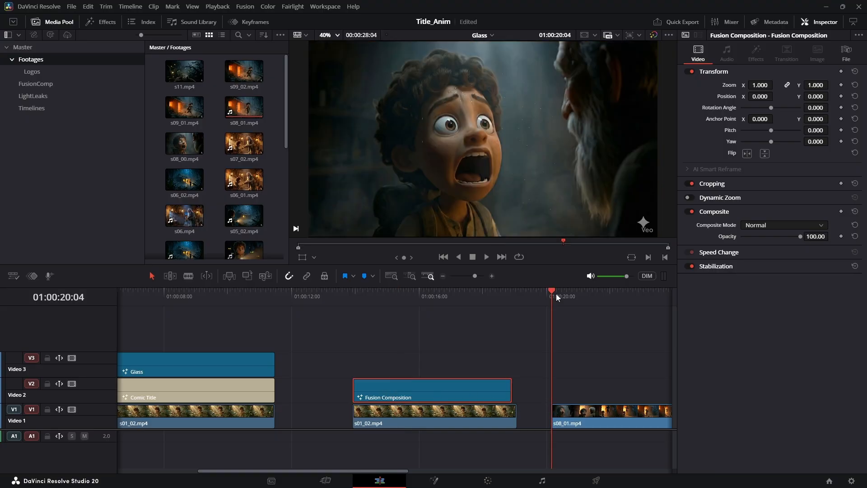
drag(396, 397, 612, 382)
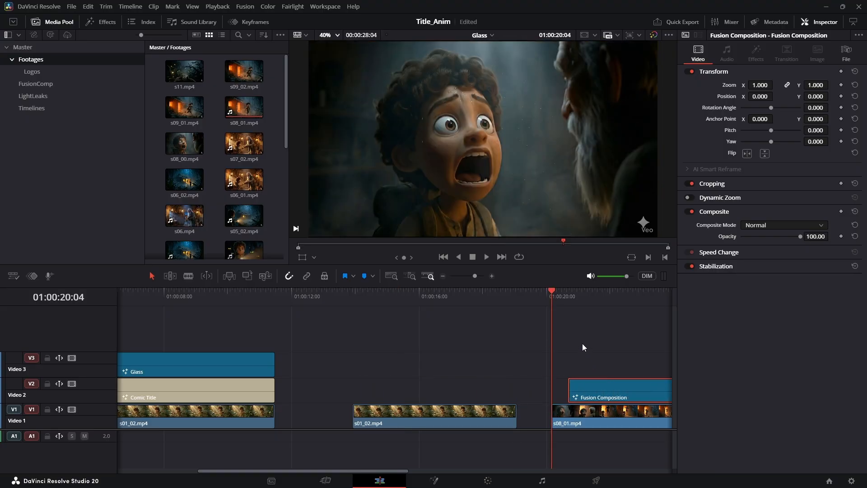
Step: Play the timeline over s08_01.mp4 to check the glass effect on that footage
click(563, 300)
key(space)
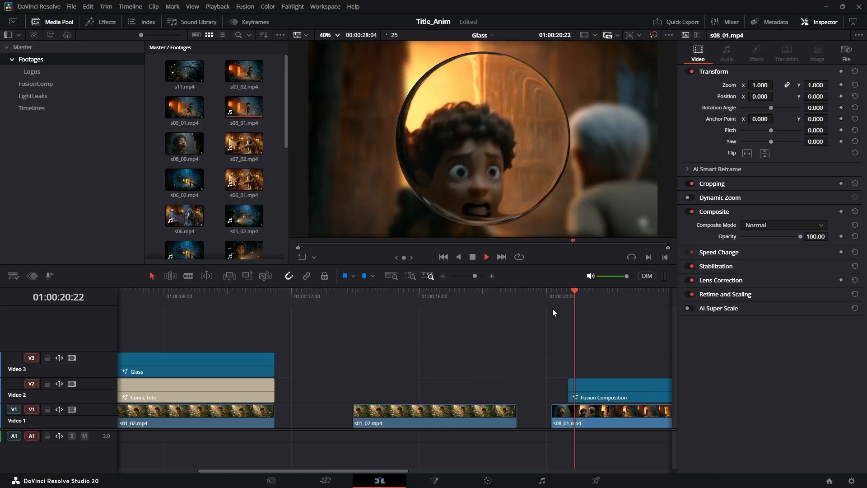
scroll(537, 325, up, 2)
scroll(522, 340, up, 1)
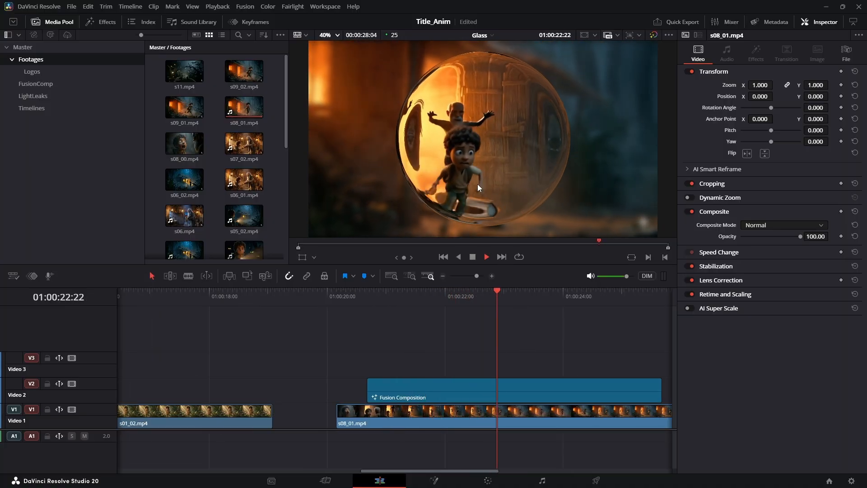
key(space)
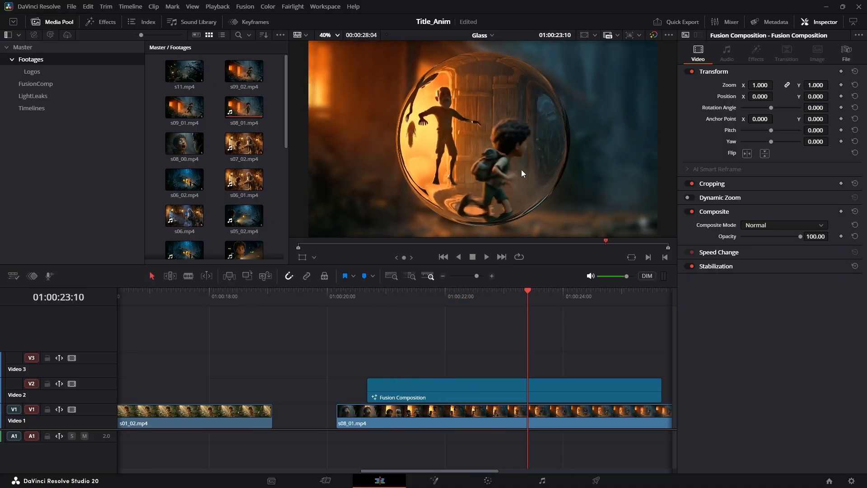
Step: Move the Fusion Composition clip back above s01_02.mp4 and reopen it on the Fusion page
scroll(254, 356, down, 2)
drag(500, 389, 244, 387)
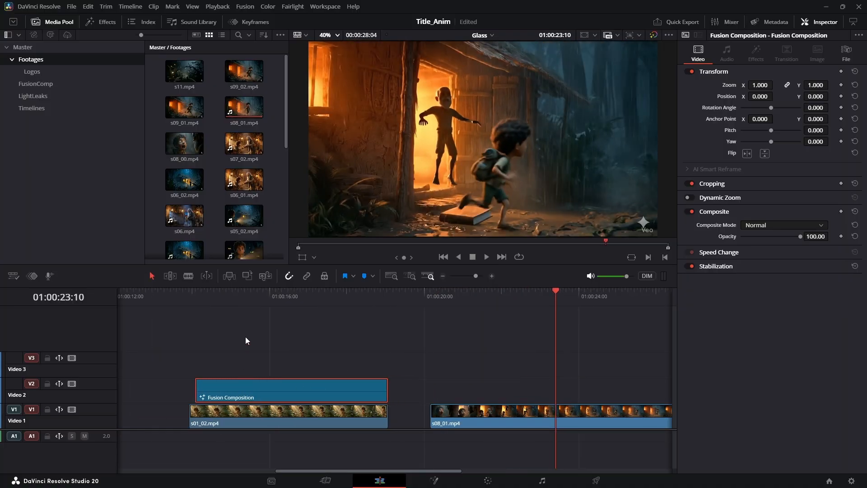
click(249, 297)
scroll(273, 361, up, 2)
key(shift+5)
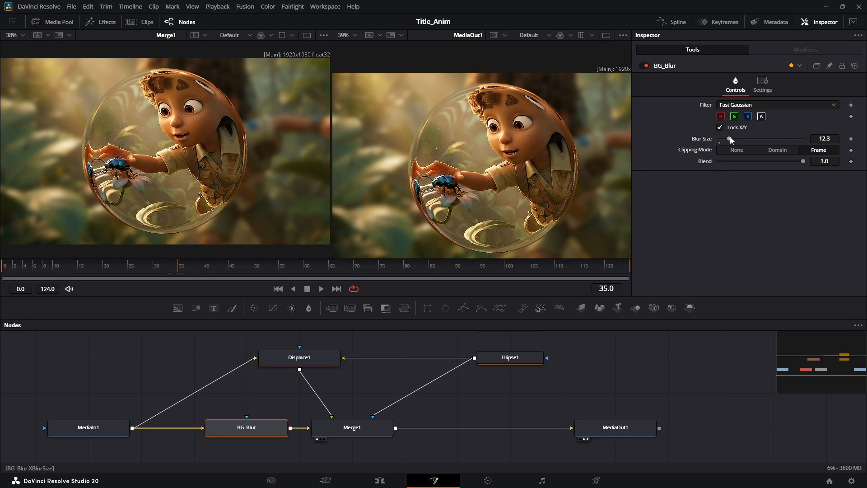
Step: Set BG_Blur's Blur Size to about 13.4, compare the result with and without it, and leave the node disabled
drag(731, 140, 733, 140)
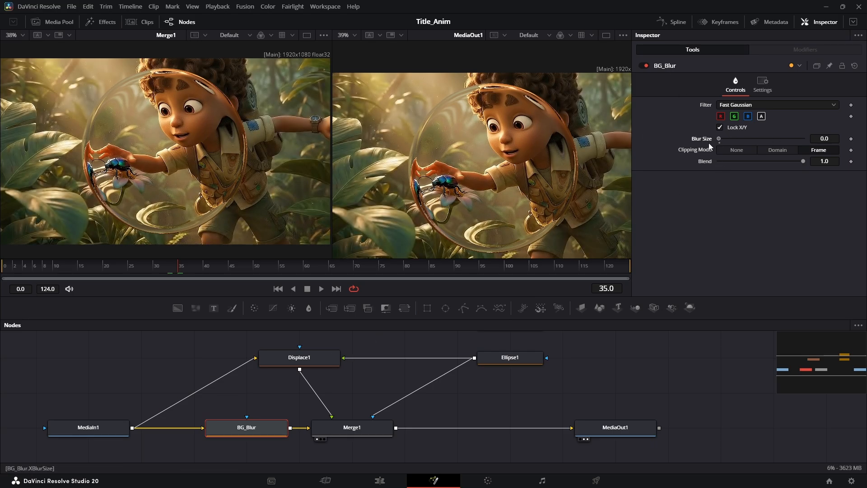
click(645, 66)
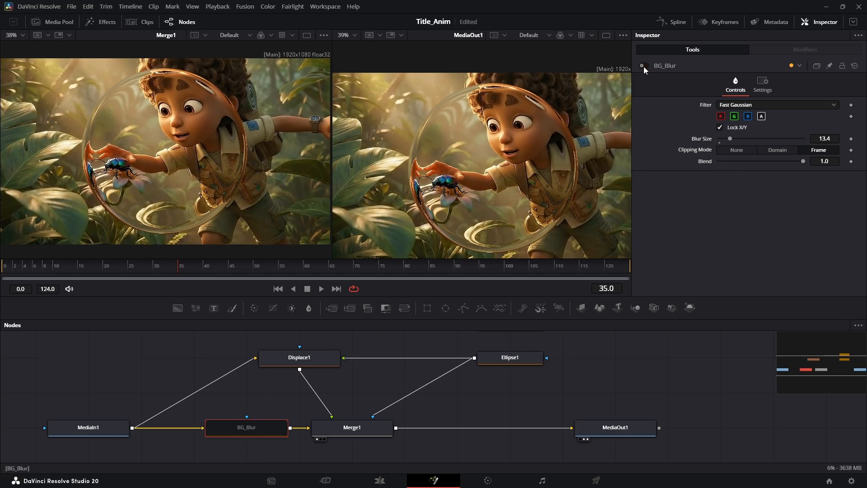
click(643, 66)
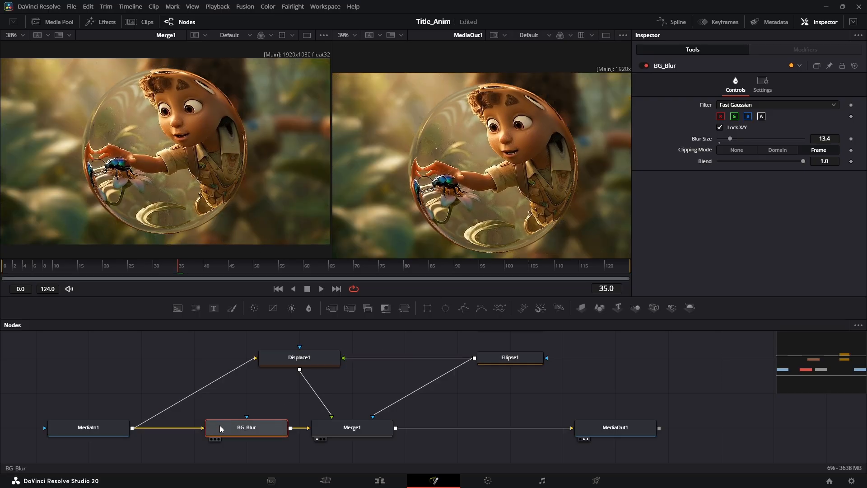
key(ctrl+p)
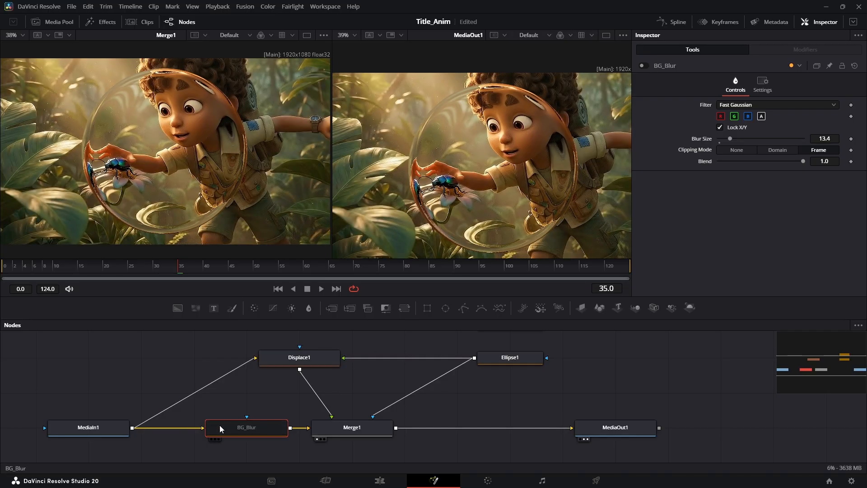
click(241, 394)
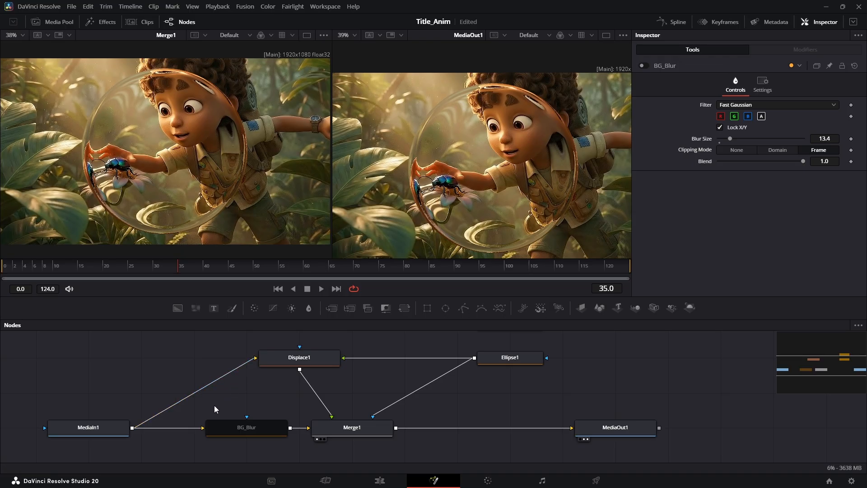
Step: Add a Blur node, rename it Focus_Blur and insert it on the connection between MediaIn1 and Displace1
key(shift+space)
text(blur)
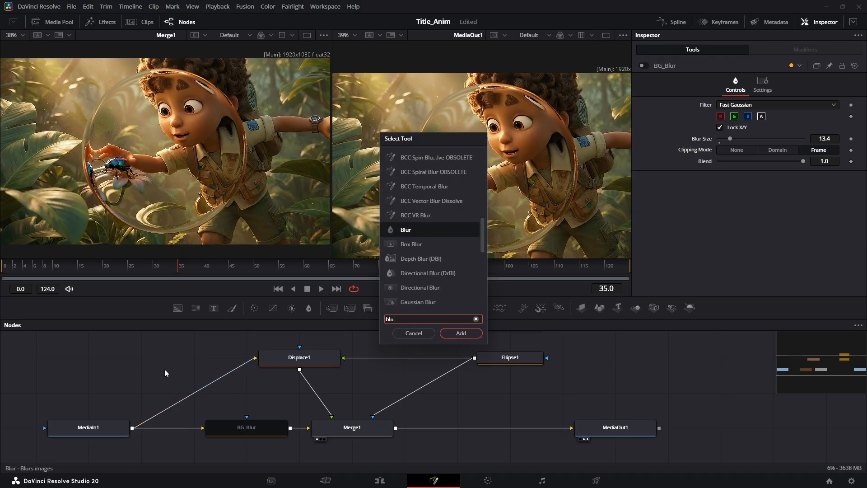
key(Return)
key(F2)
text(Focus)
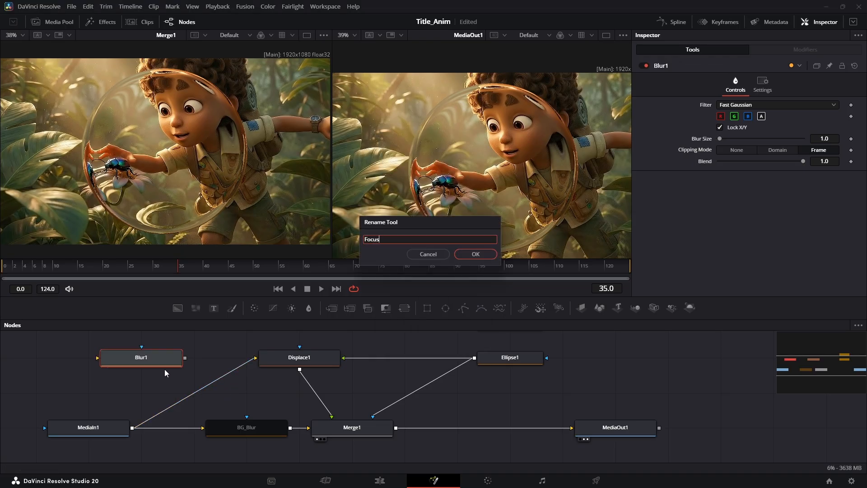
text(_Blur)
key(Return)
drag(164, 363, 209, 393)
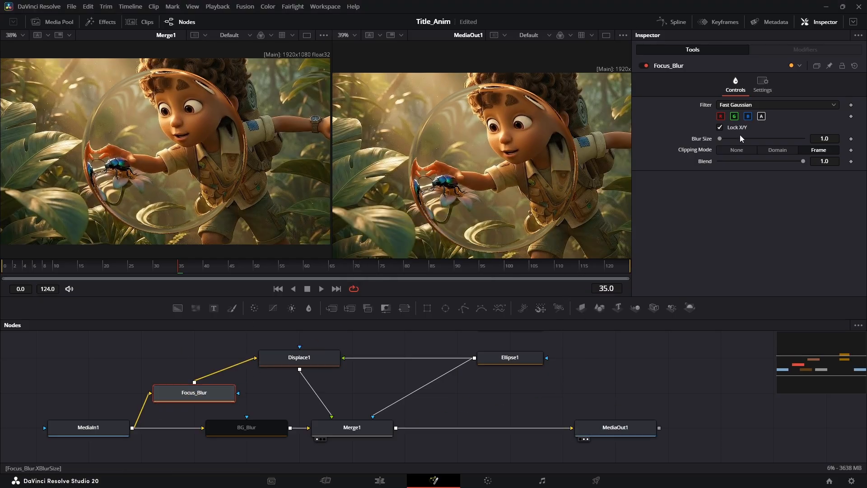
Step: Set Focus_Blur's Blur Size to 4.0 to soften the image inside the glass
drag(725, 141, 736, 141)
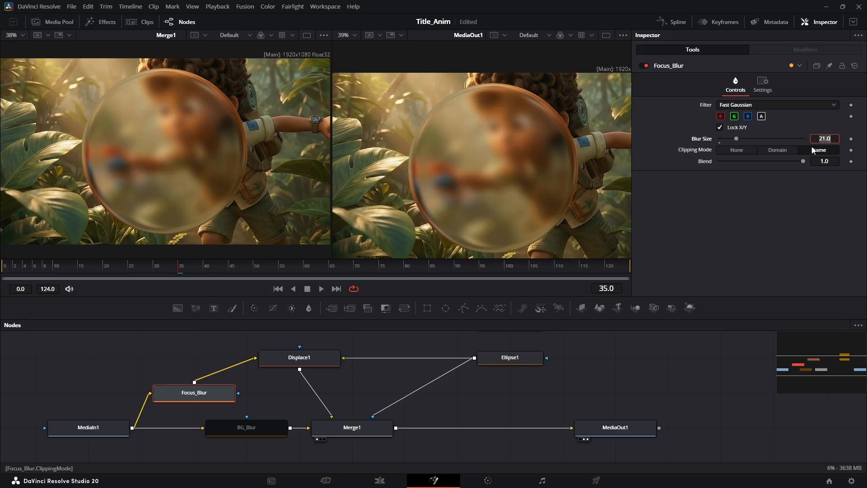
text(4)
key(Tab)
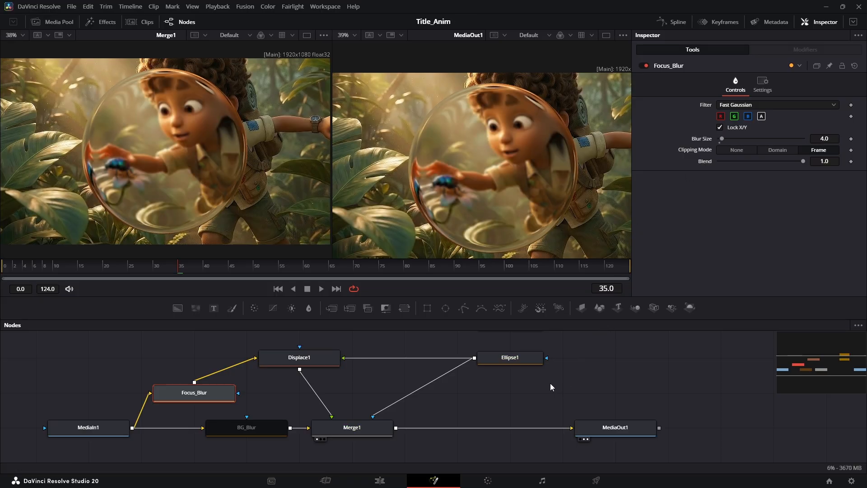
Step: On the Edit page, add a Neon Flicker title on Video 2 beneath the Fusion Composition and set its text to EXPLORER
key(shift+4)
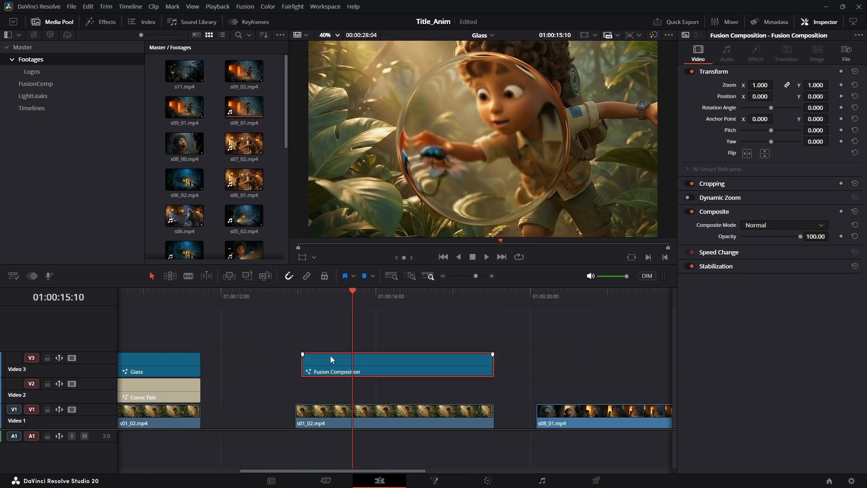
click(101, 21)
click(26, 83)
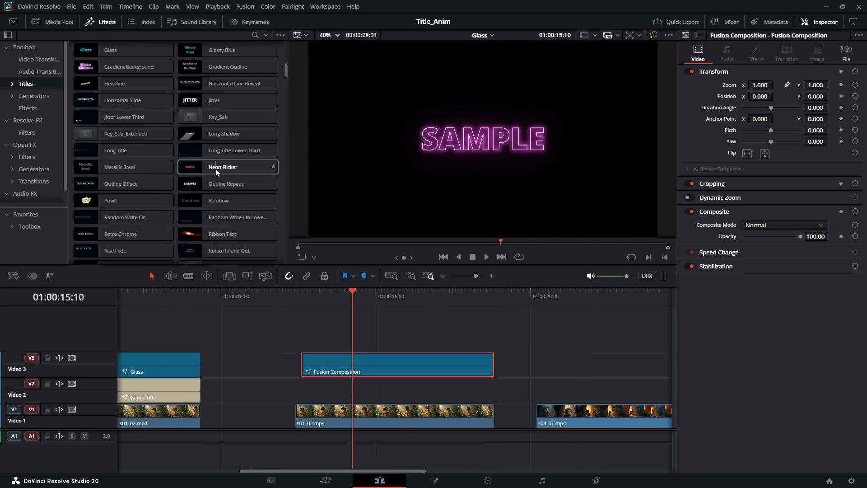
drag(227, 168, 307, 402)
click(711, 121)
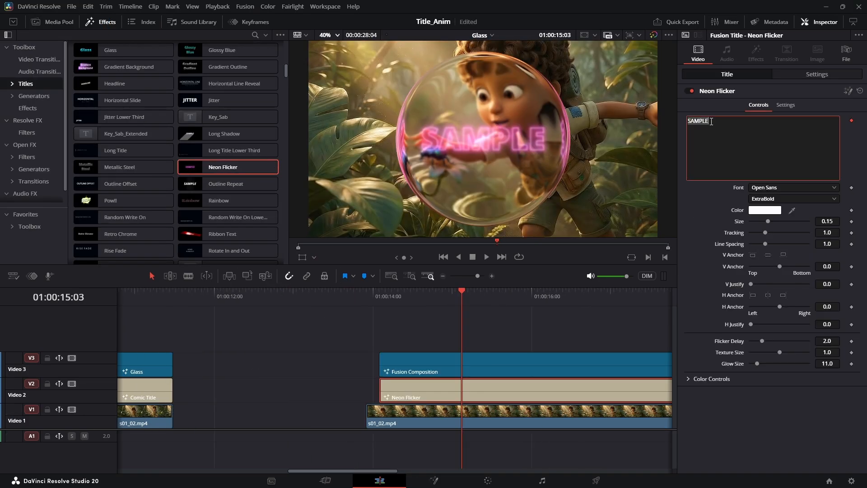
text(EXPLORED)
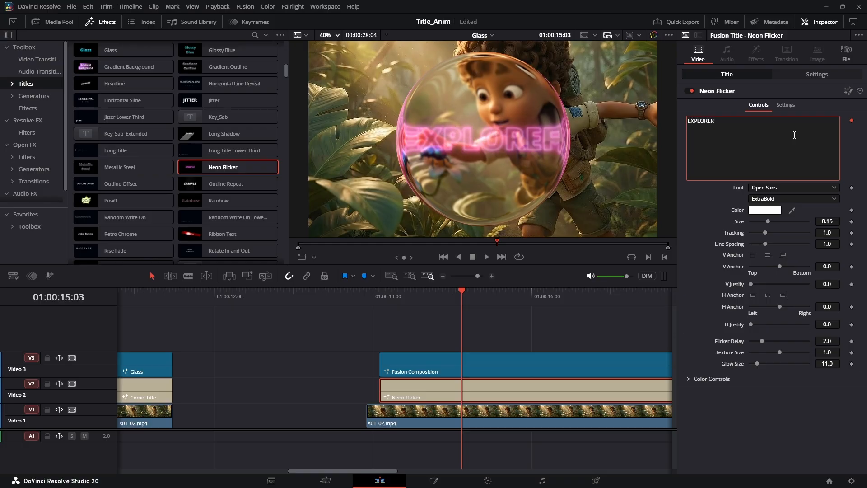
Step: Lower the EXPLORER title to Position Y -258 and set its text Size to 0.2767
click(817, 74)
click(727, 74)
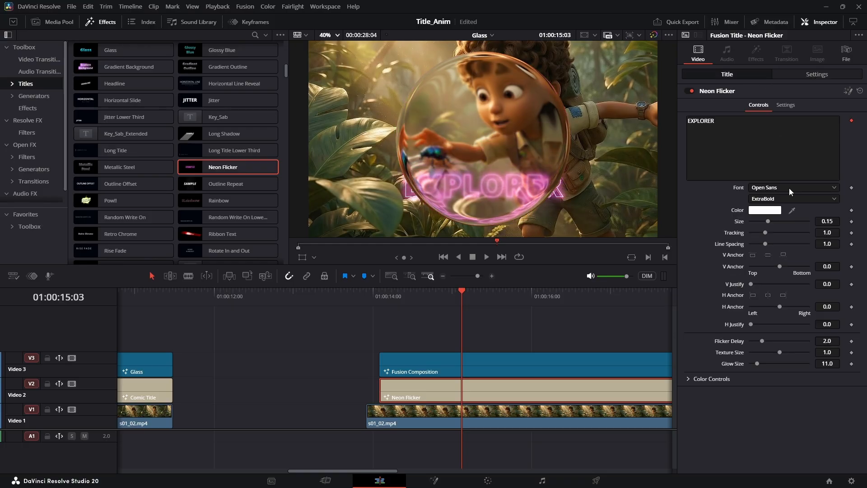
drag(827, 222, 864, 221)
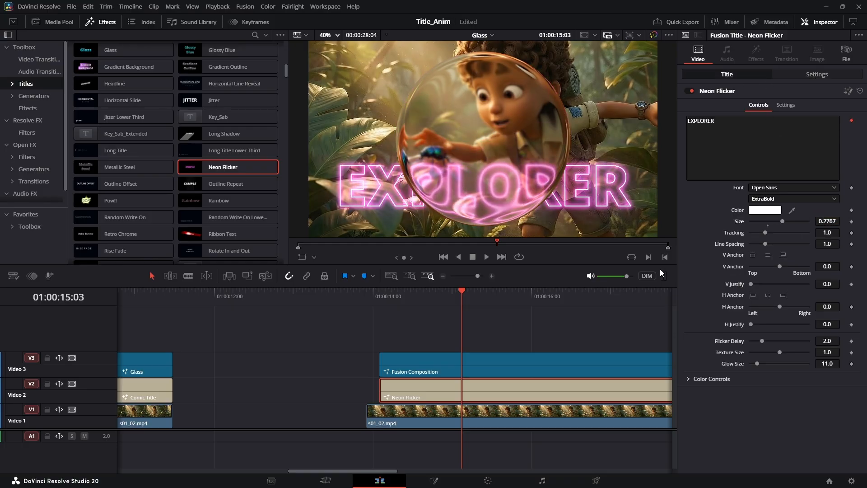
Step: Play the s01_02.mp4 section to check how the glass distorts the EXPLORER title
click(372, 296)
key(space)
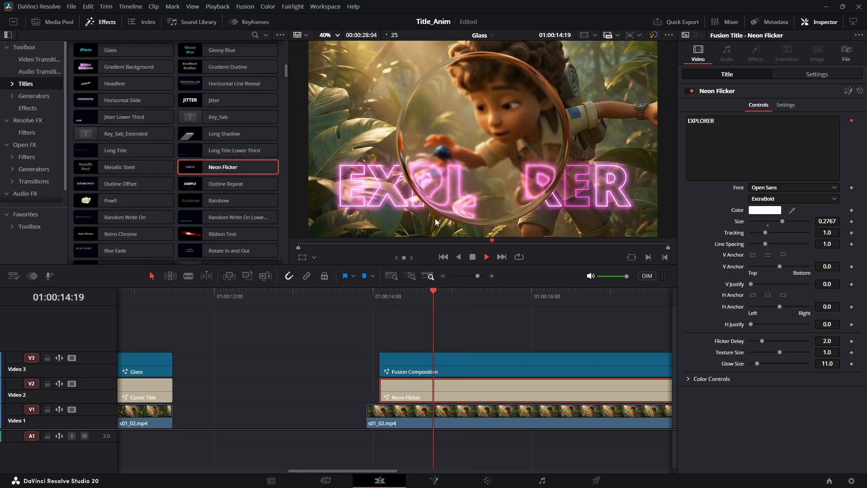
key(space)
Step: Copy the Neon Flicker title to Video 2 above s08_01.mp4
scroll(473, 386, down, 4)
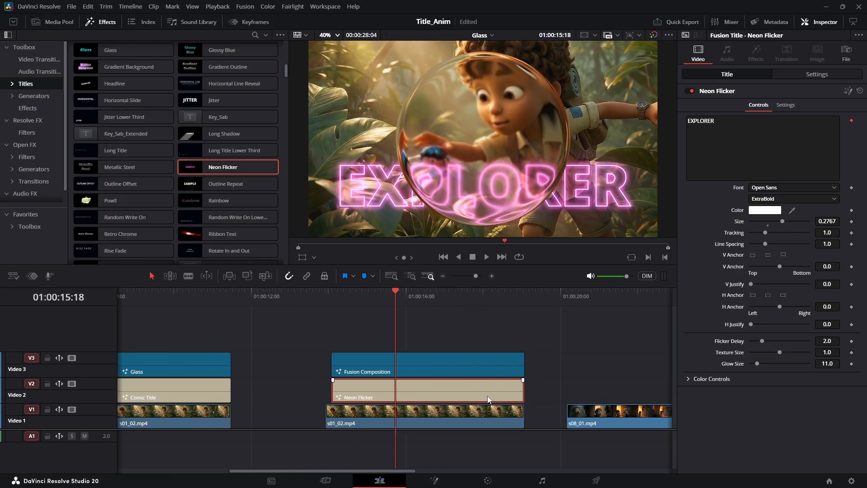
click(489, 381)
click(461, 390)
Step: Reopen the Fusion Composition on the Fusion page, disable Focus_Blur and enable BG_Blur
click(362, 361)
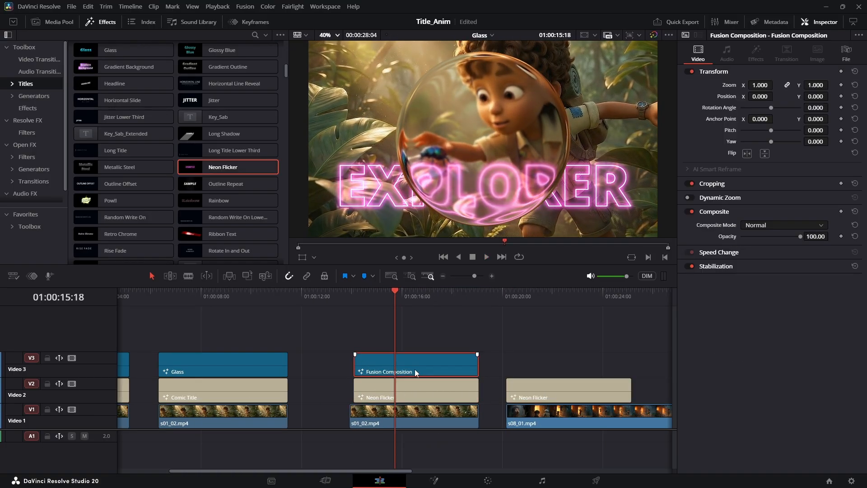
key(shift+5)
click(212, 425)
click(223, 397)
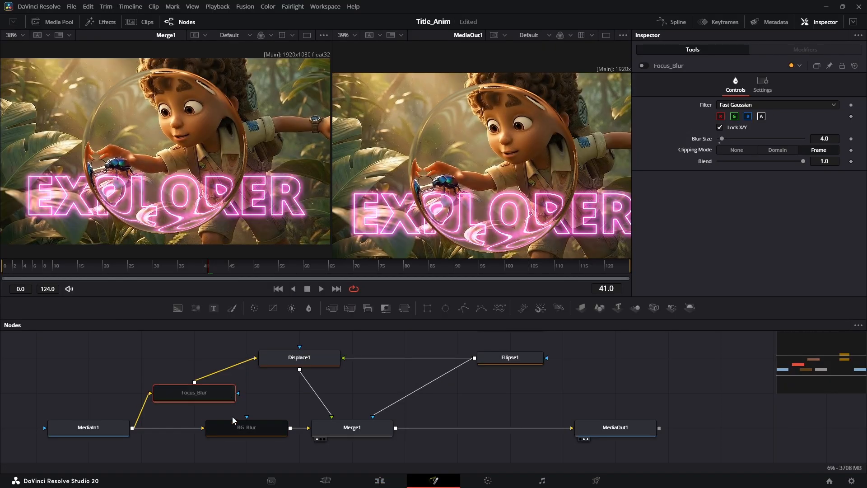
click(232, 431)
key(ctrl+p)
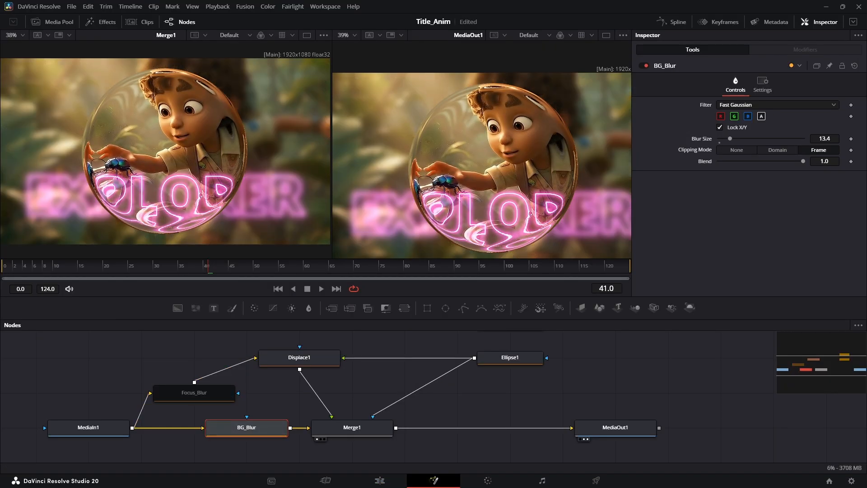
Step: Try BG_Blur at a Blur Size of 5, then reduce it to 3.0
click(827, 137)
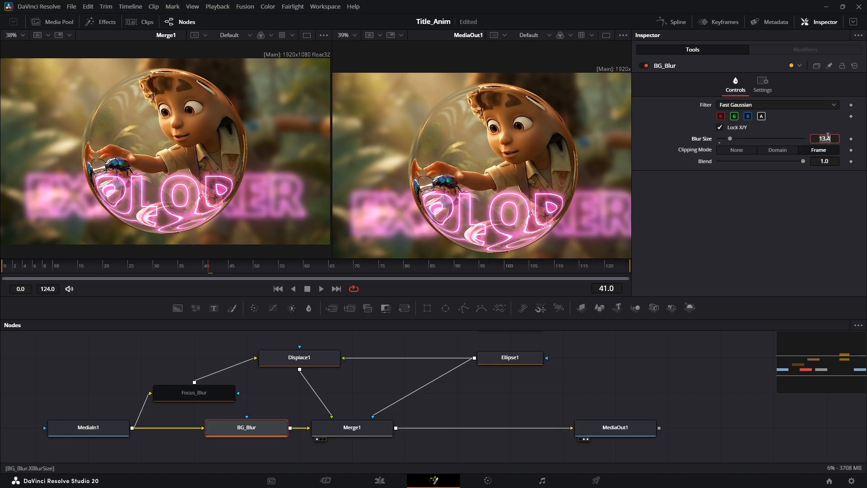
text(5)
key(Tab)
click(827, 137)
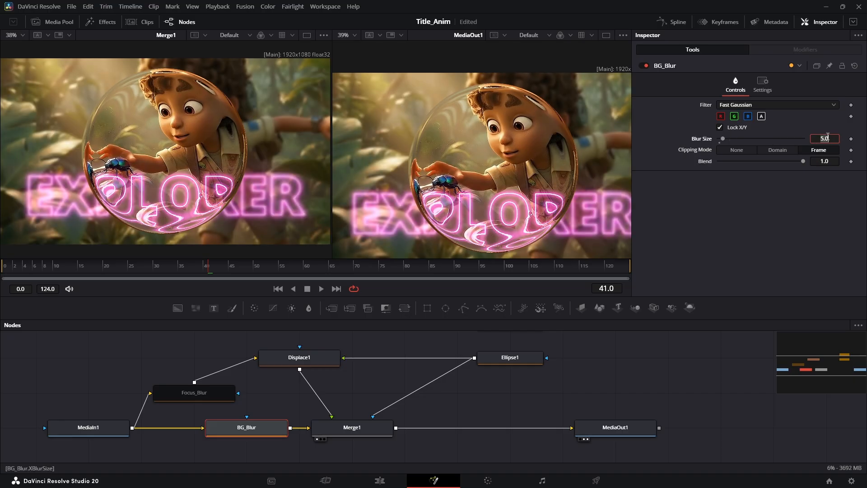
text(3)
key(Tab)
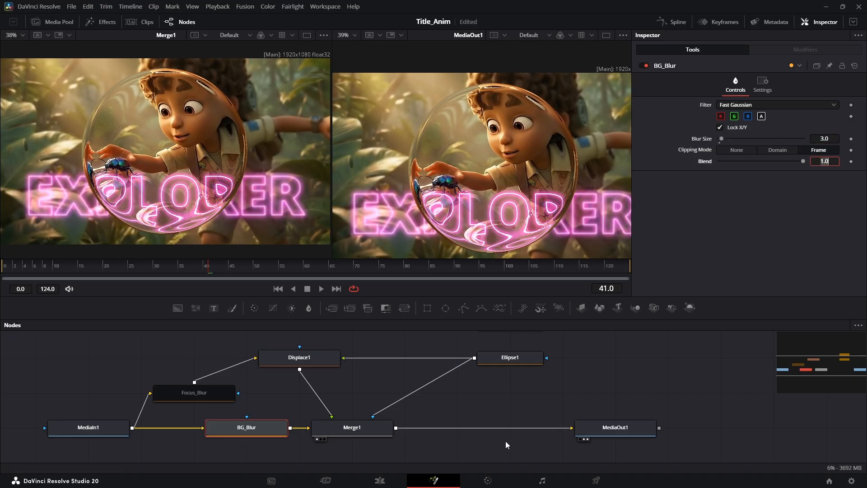
Step: Save the project and play the s01_02.mp4 section on the Edit page to check the softer background blur
key(ctrl+s)
key(shift+4)
click(346, 299)
key(space)
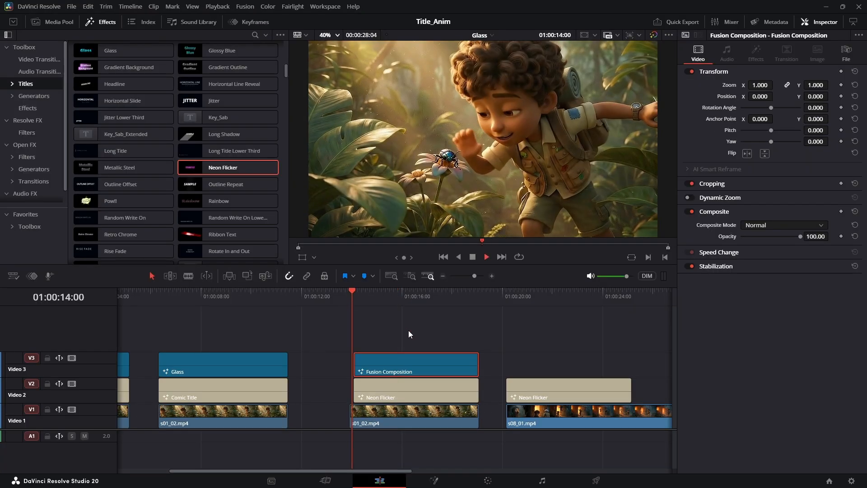
key(space)
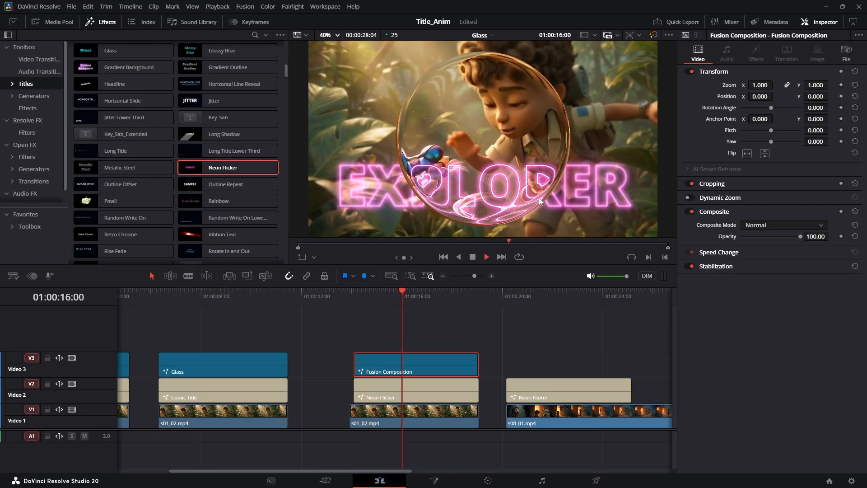
key(space)
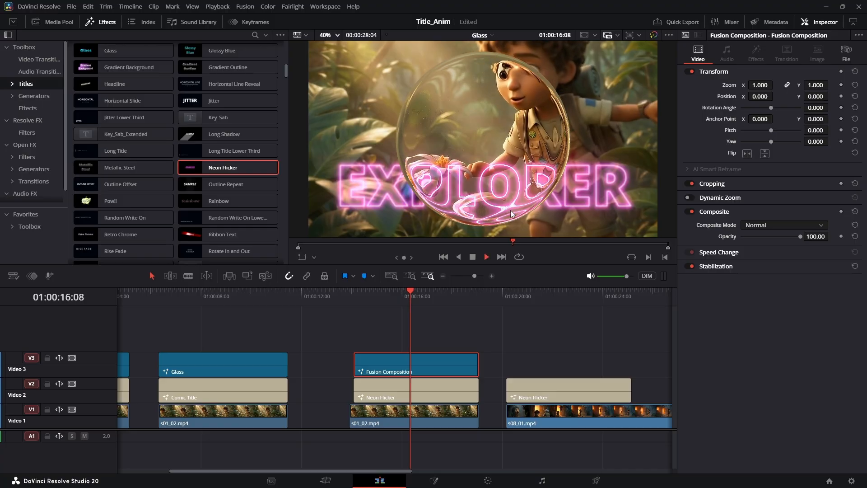
Step: Duplicate the Neon Flicker title from Video 2 onto Video 4, directly above the Fusion Composition
scroll(406, 410, up, 3)
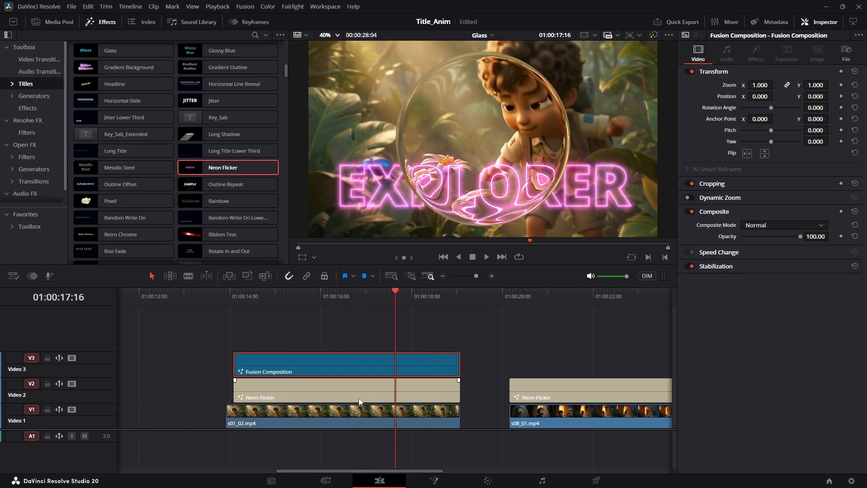
click(306, 388)
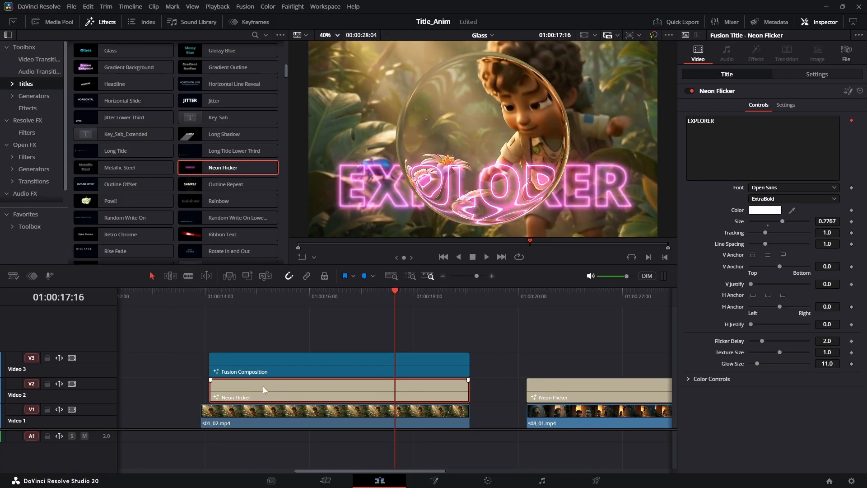
drag(263, 386, 262, 336)
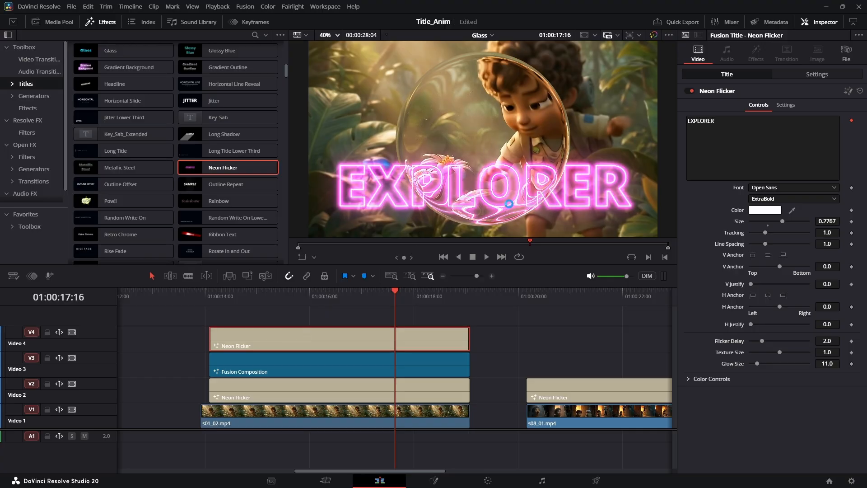
Step: Reduce the Opacity of the Video 4 Neon Flicker title to 26.72
click(332, 296)
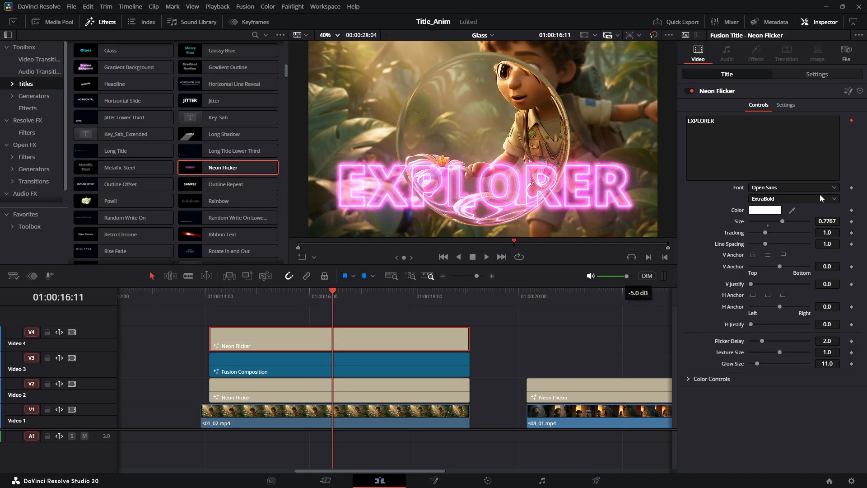
click(811, 75)
drag(800, 255, 758, 257)
Step: Play the section from the start of the titles to check the faint duplicate over the glass
click(211, 294)
key(space)
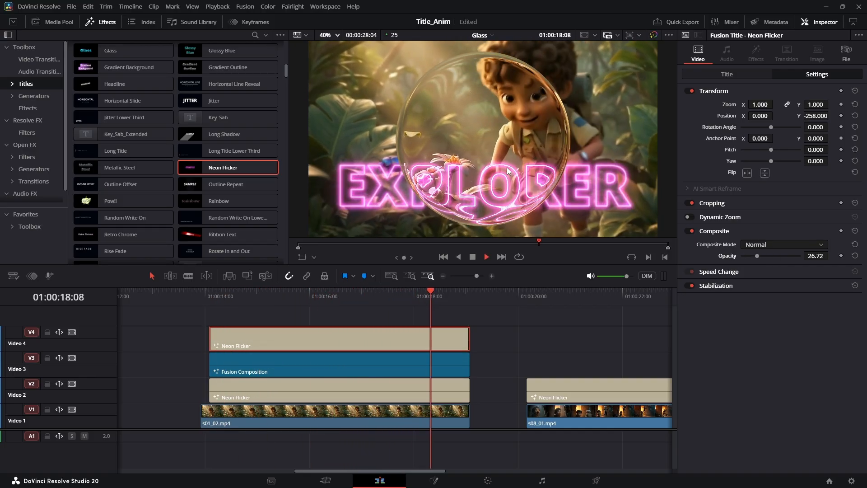
key(space)
Step: Create a bin named Fusion in the Media Pool and store the Fusion Composition in it under the name Glass
text(F)
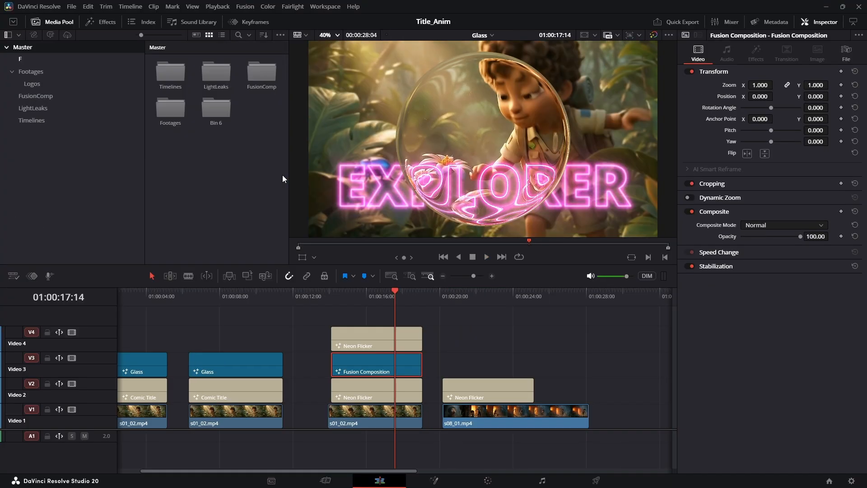
text(usion)
key(Return)
click(40, 83)
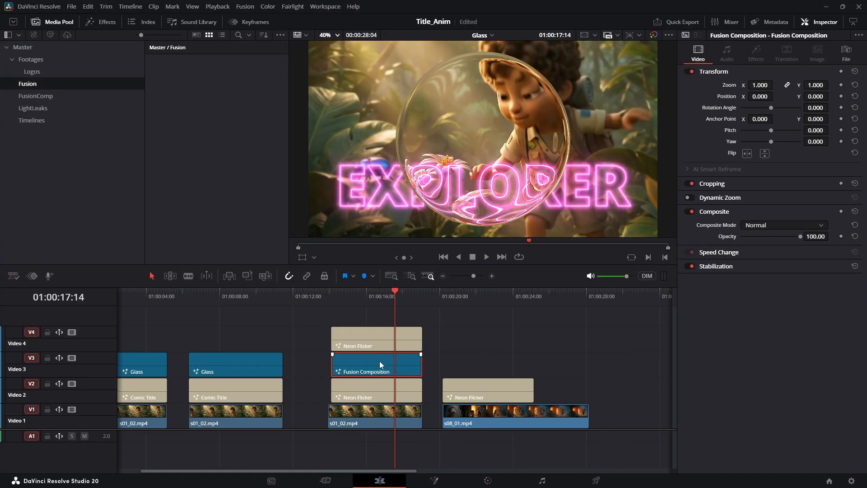
drag(378, 366, 215, 186)
click(176, 90)
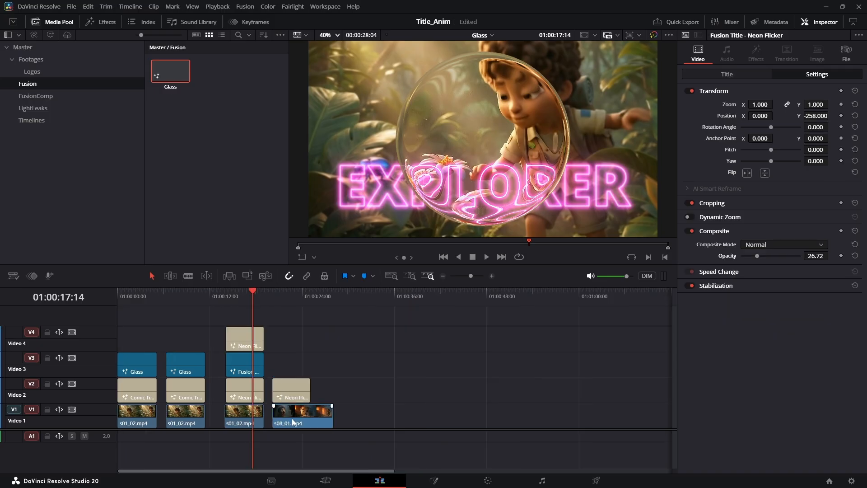
Step: Move s08_01.mp4 and its Neon Flicker title further along the timeline and place the saved Glass composition above them on Video 3
drag(292, 418, 412, 418)
drag(291, 398, 414, 391)
click(410, 298)
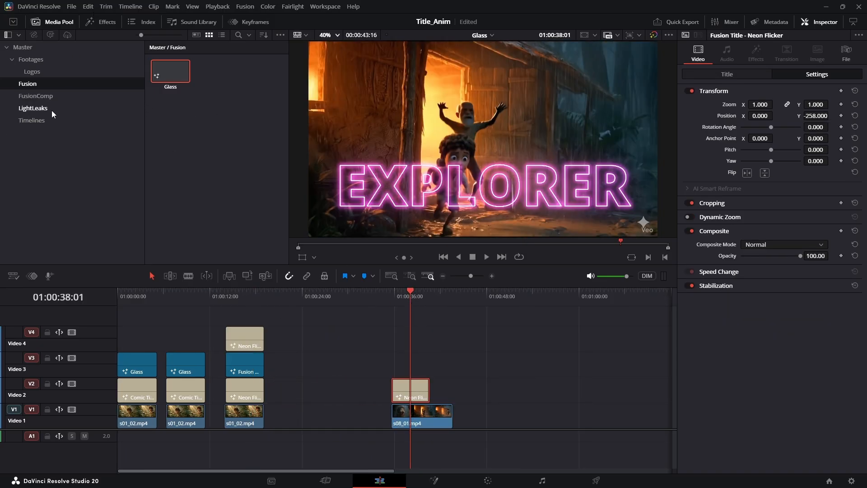
drag(171, 72, 395, 370)
Step: Play the s08_01.mp4 section to check the reused Glass composition over the title
scroll(428, 373, up, 5)
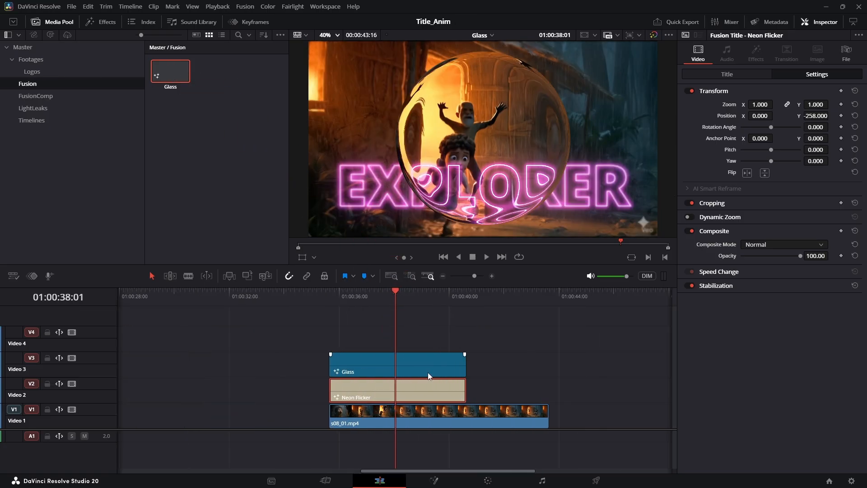
click(233, 297)
key(space)
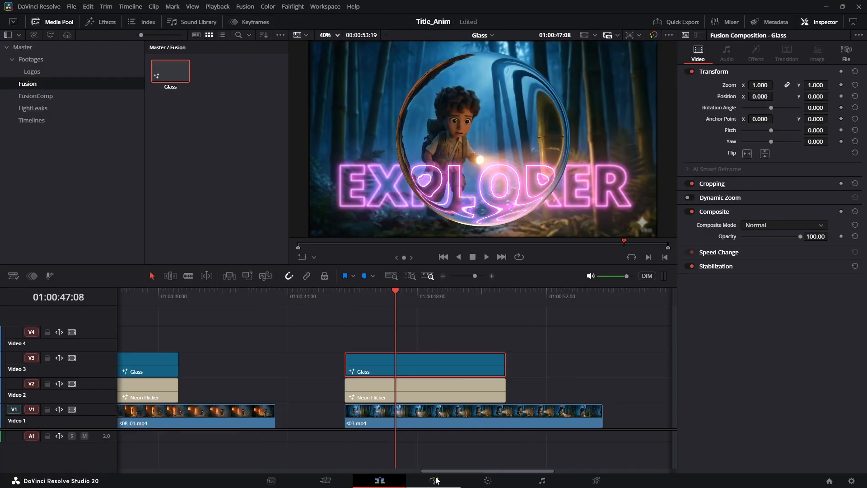
Step: Open the Glass composition over s03.mp4 in Fusion, add a Rectangle mask, and connect it to Merge1's mask and Displace1's foreground in place of Ellipse1
key(shift+5)
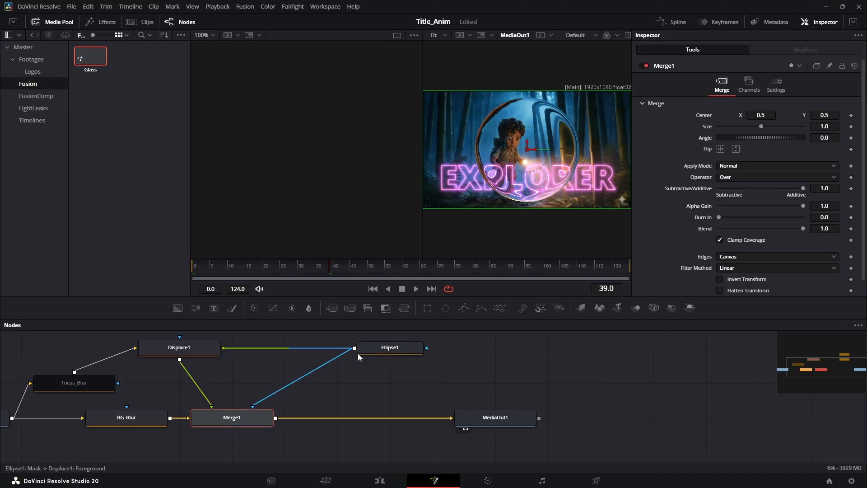
drag(382, 364, 426, 395)
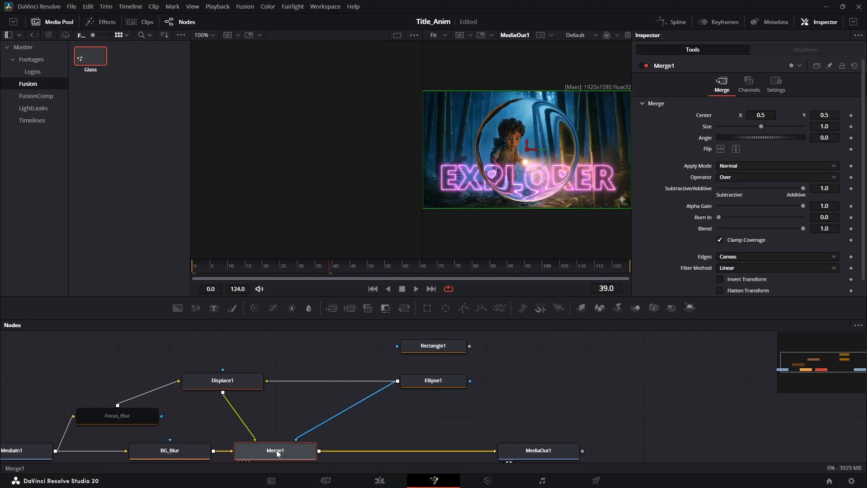
drag(470, 346, 297, 441)
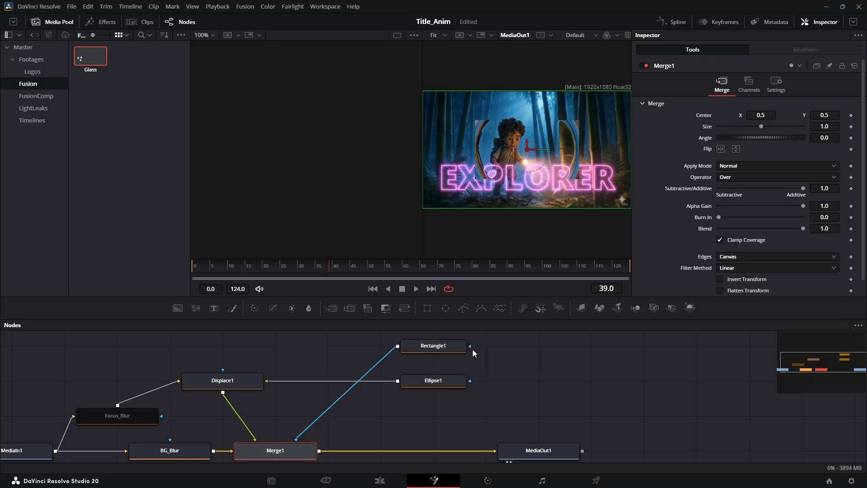
drag(397, 346, 265, 383)
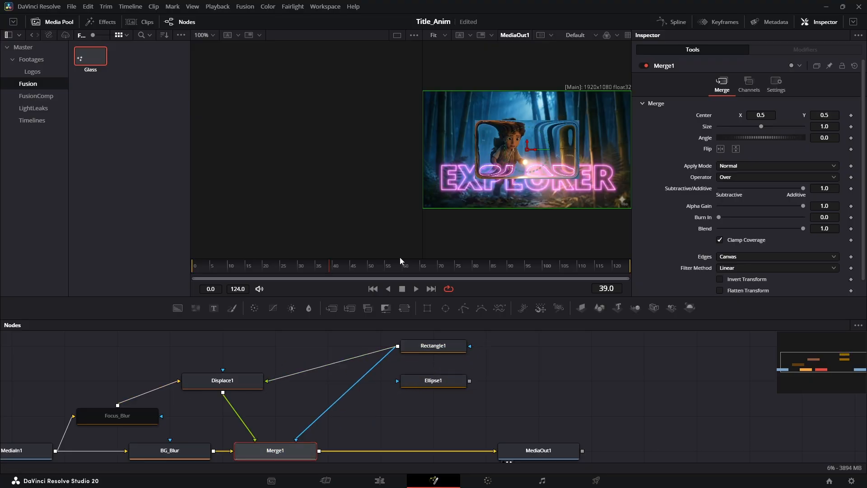
Step: Set the Rectangle1 mask to width 0.636, height 0.914 and corner radius 0.305
drag(515, 128, 456, 123)
drag(481, 159, 561, 172)
scroll(538, 162, up, 2)
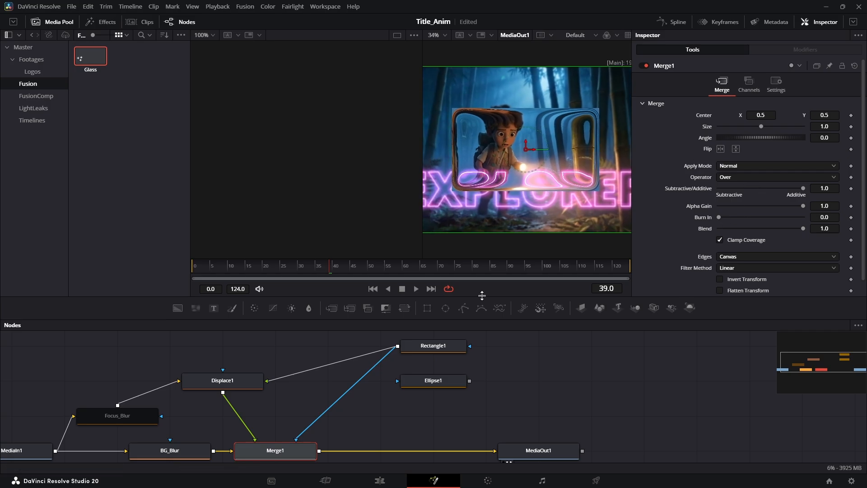
click(443, 347)
drag(761, 201, 794, 212)
drag(718, 223, 745, 224)
Step: Add a router on the Rectangle1 to Displace1 connection and feed Merge1's effect mask from the router's output
drag(408, 357, 448, 355)
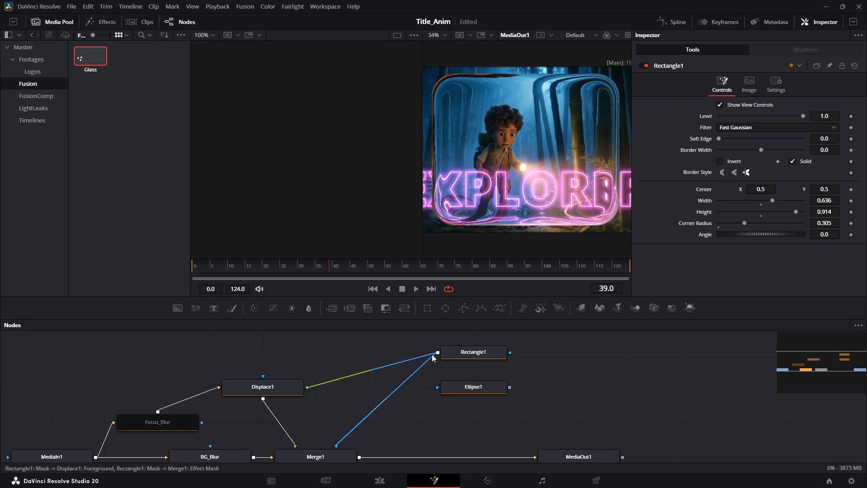
alt+click(364, 371)
drag(366, 375, 366, 392)
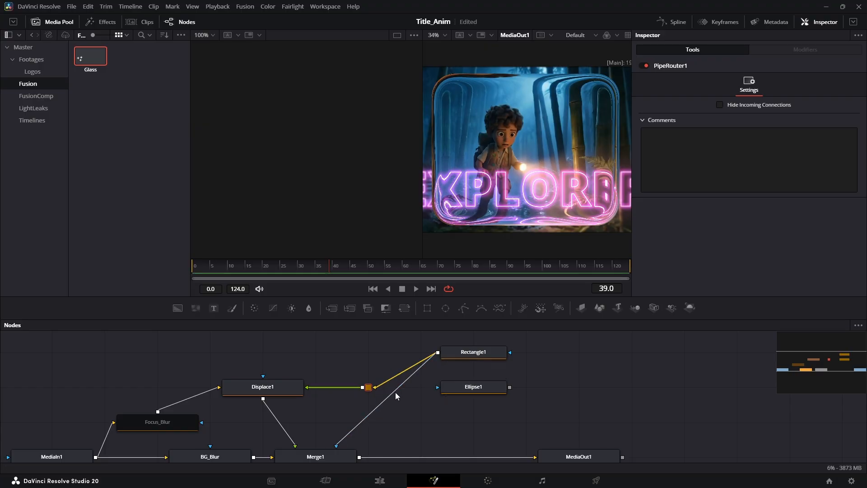
drag(362, 387, 336, 445)
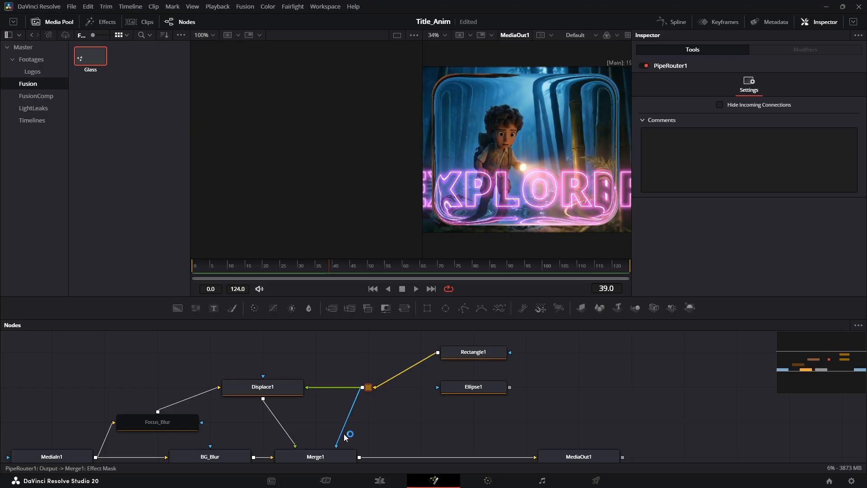
Step: Hide the Media Pool, switch to a single viewer, and connect Ellipse1 to the router in place of Rectangle1
click(54, 22)
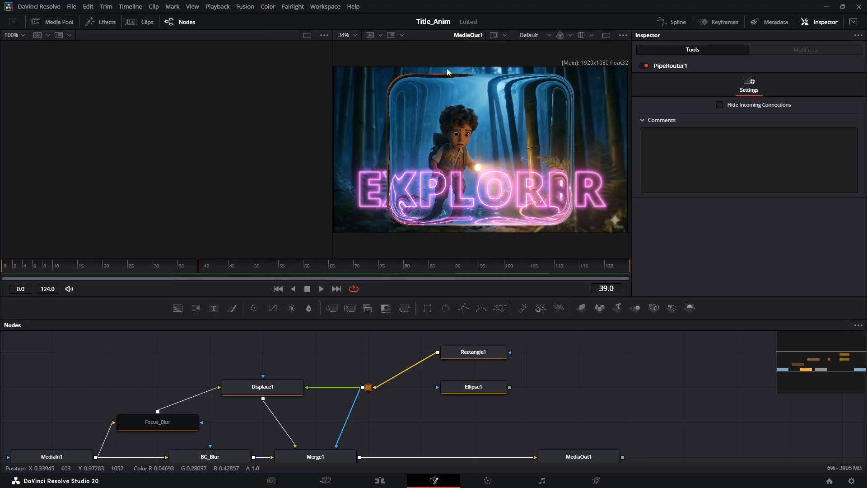
click(603, 33)
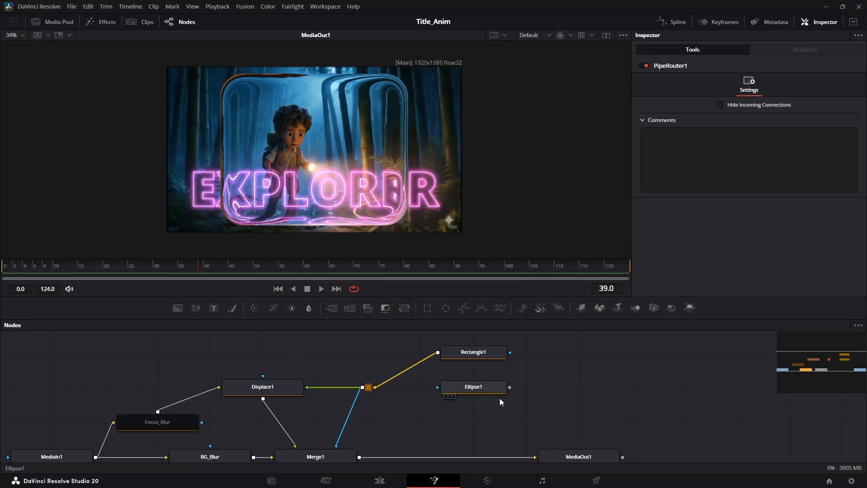
drag(509, 387, 374, 389)
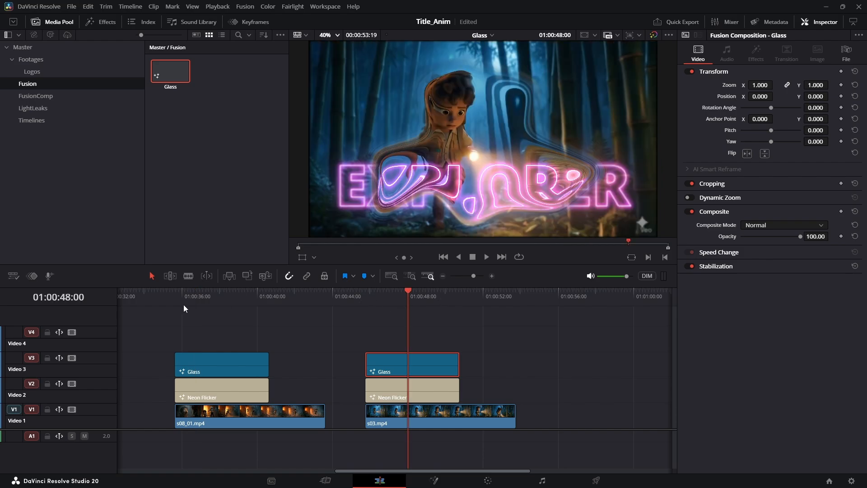
Step: Play the s08_01.mp4 section of the edit timeline from its start to review the glass over the title
click(174, 304)
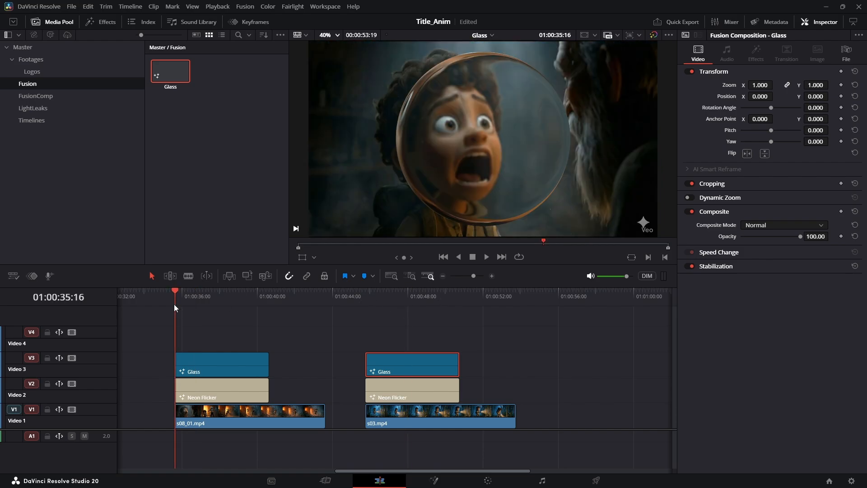
key(space)
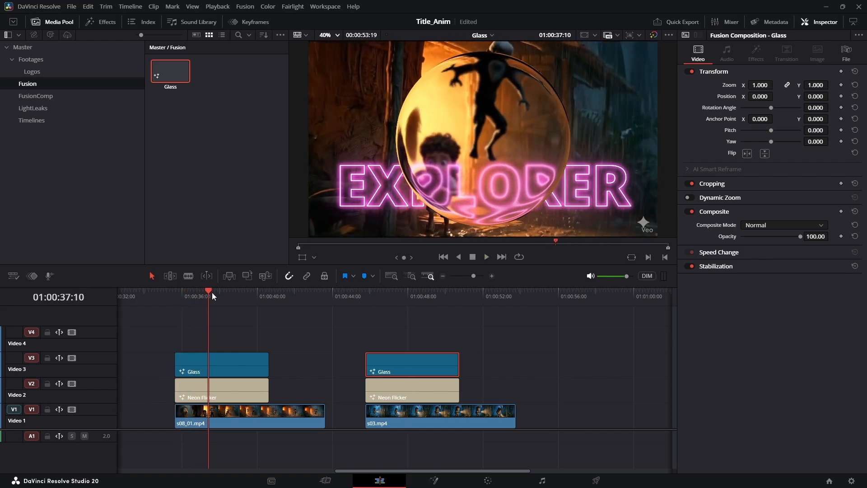